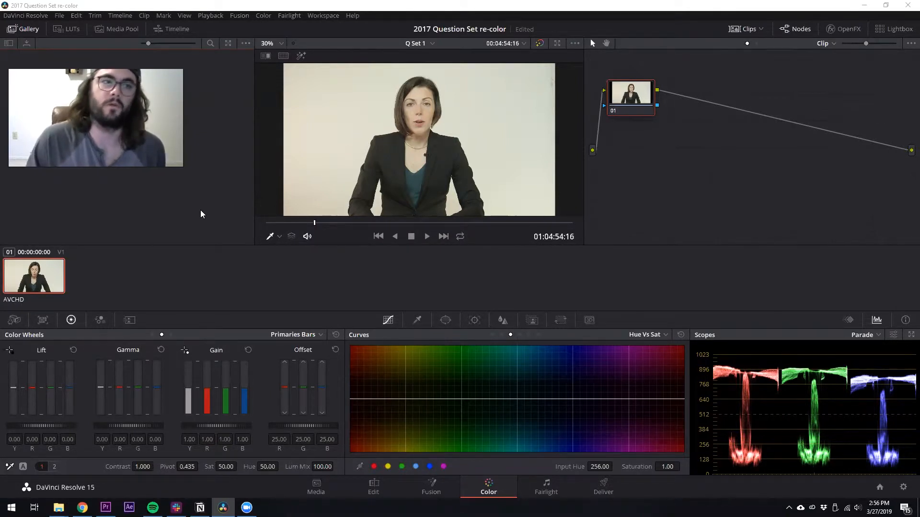
# Open the About window to check the program version, then close it
pyautogui.click(26, 16)
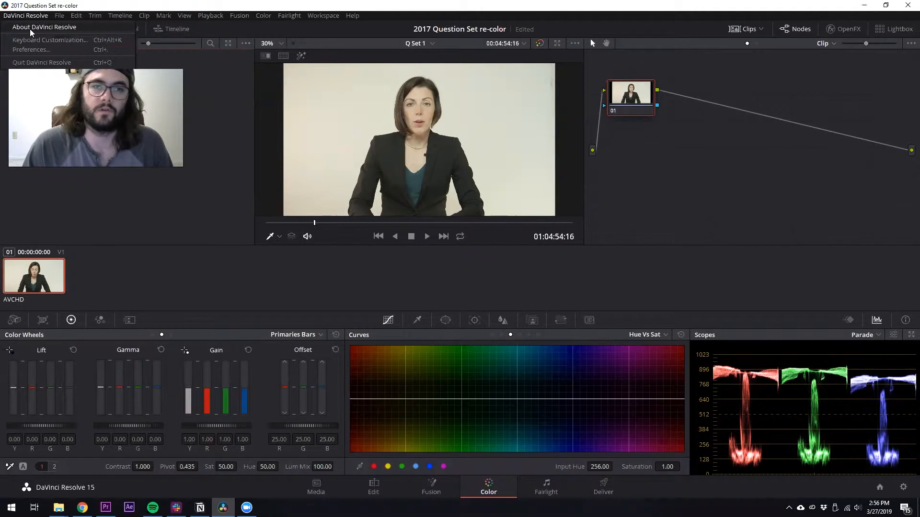
pyautogui.click(30, 27)
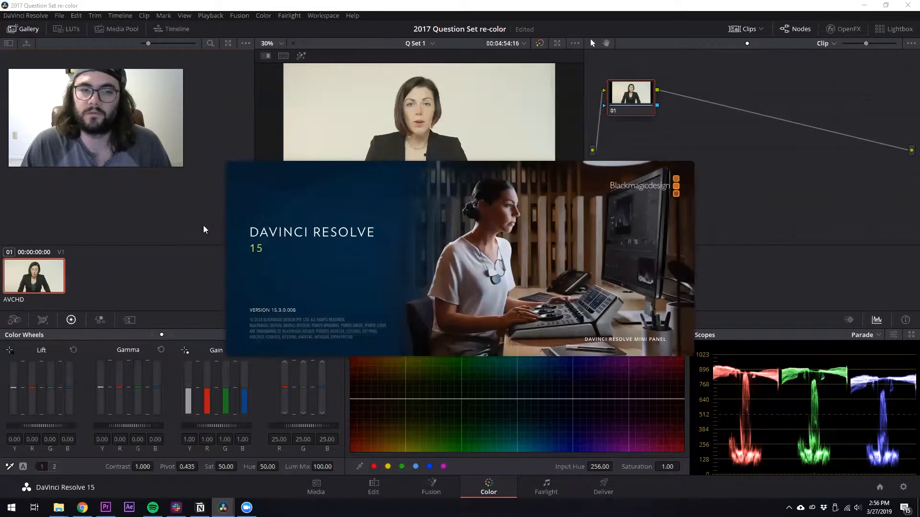
pyautogui.click(350, 220)
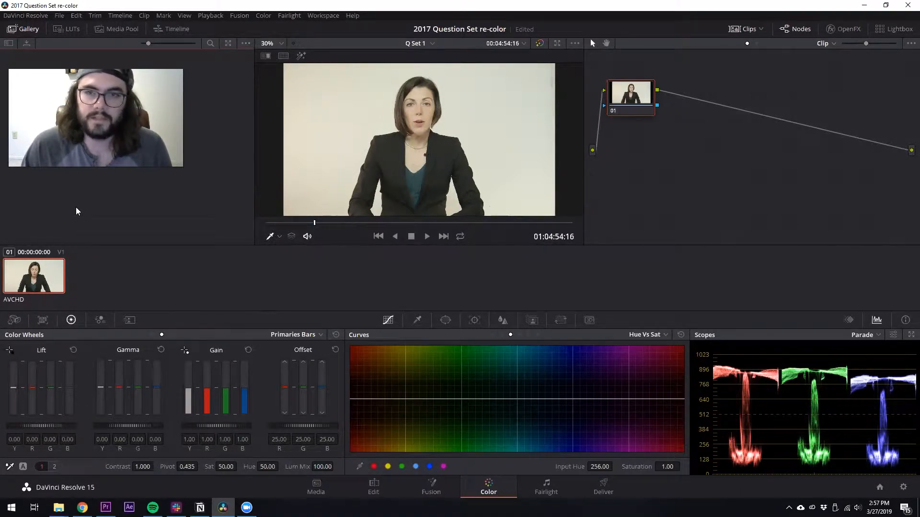
# Lower the master lift to -0.03 and raise the master gamma to 0.03 on the first node
pyautogui.moveTo(45, 427); pyautogui.dragTo(43, 426)
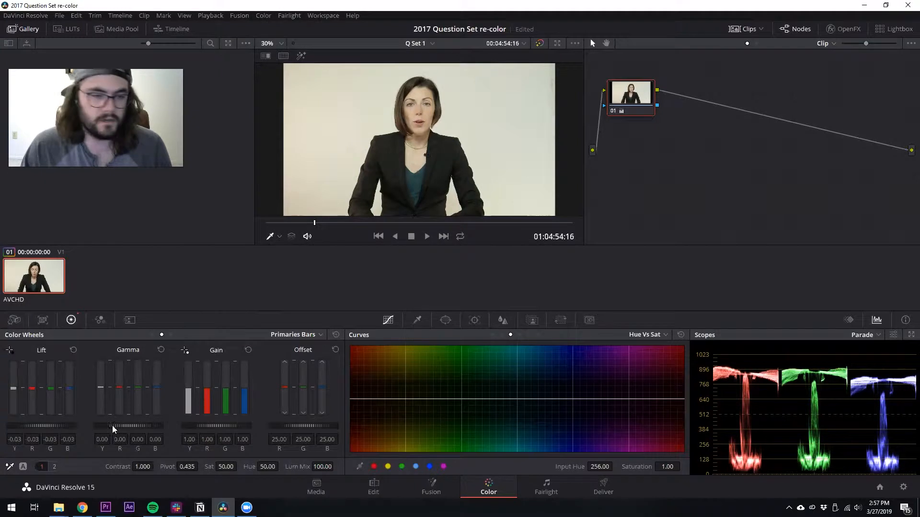
pyautogui.moveTo(133, 427); pyautogui.dragTo(133, 427)
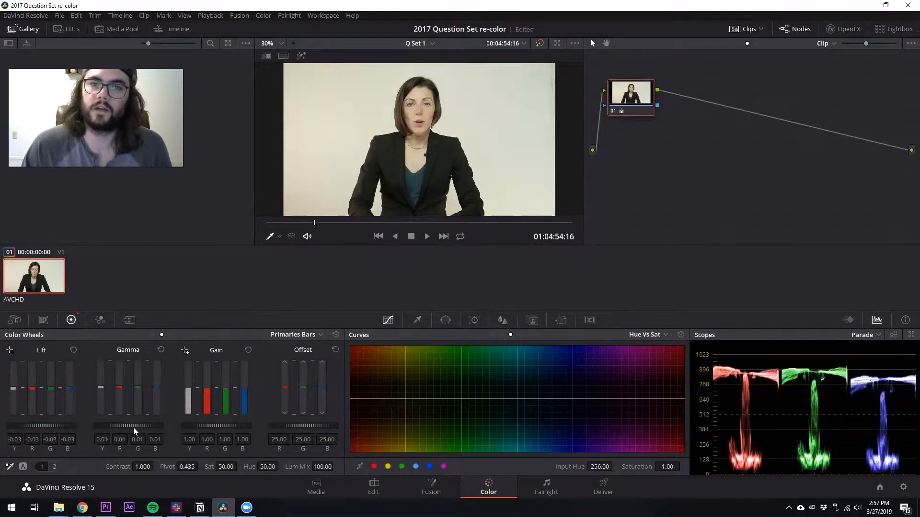
pyautogui.scroll(2, 132, 428)
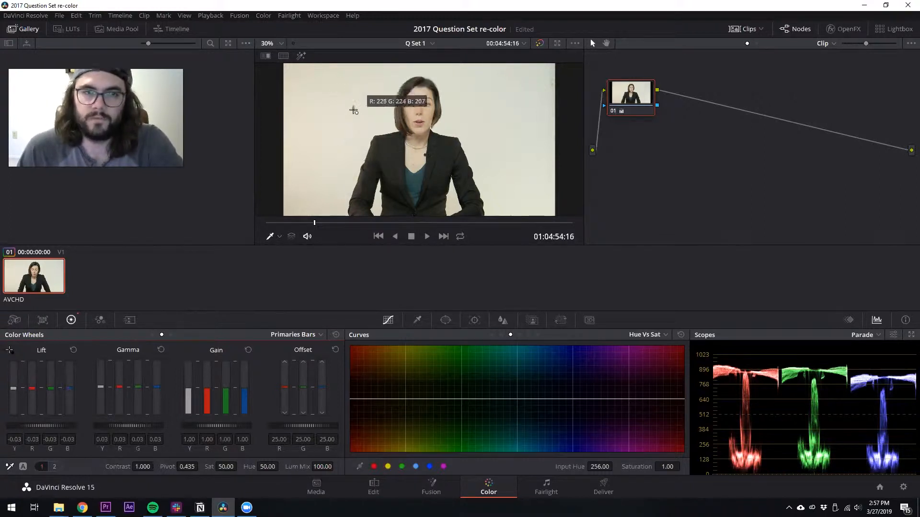
# White balance the gain by sampling the white background in the viewer
pyautogui.click(360, 87)
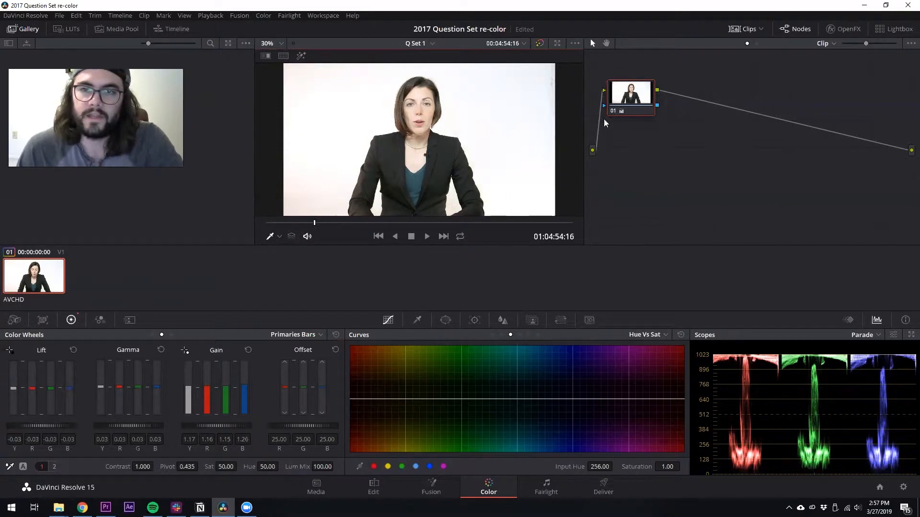
pyautogui.moveTo(631, 102); pyautogui.dragTo(630, 100)
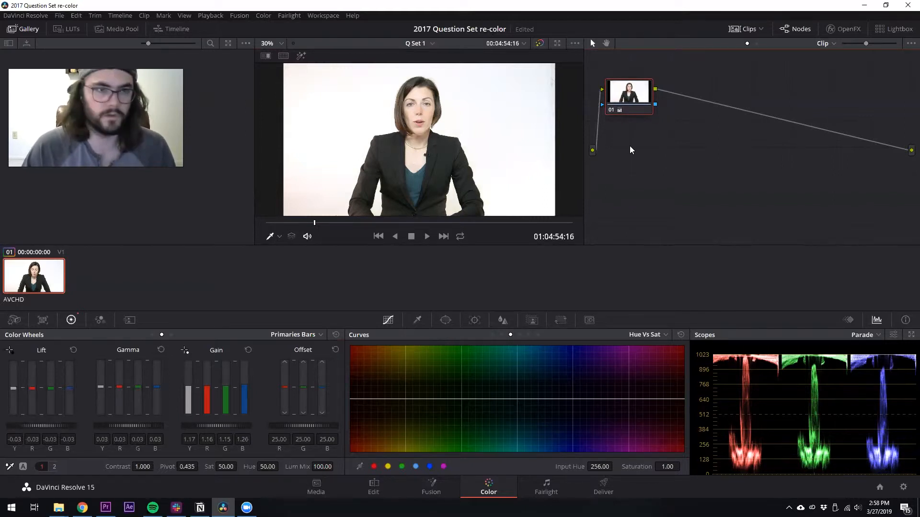
# Add a serial node after the first node and open the Qualifier
pyautogui.hotkey('alt', 's')
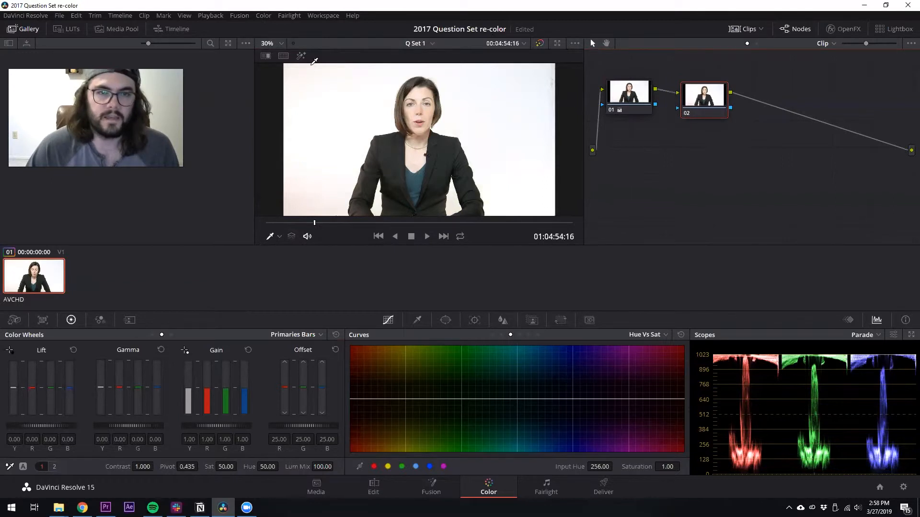
pyautogui.click(417, 320)
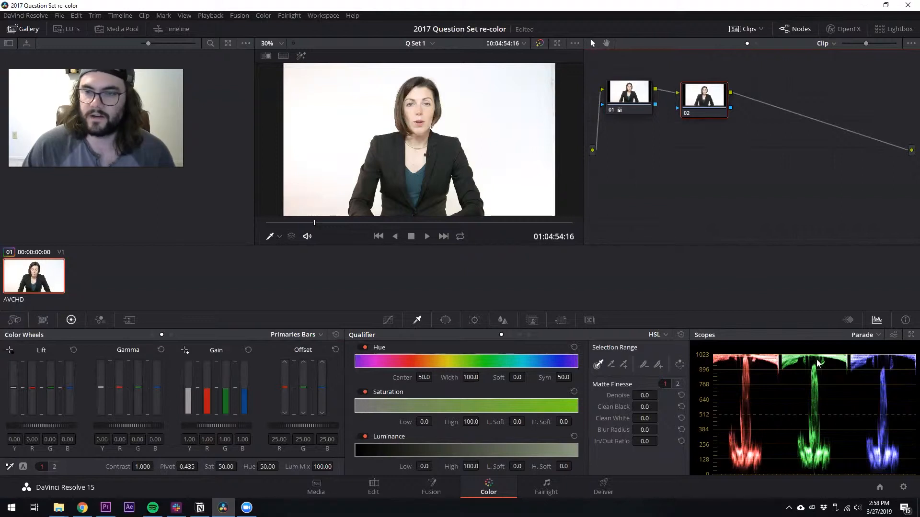
# Qualify the white background with the picker and turn on the matte highlight view
pyautogui.click(473, 78)
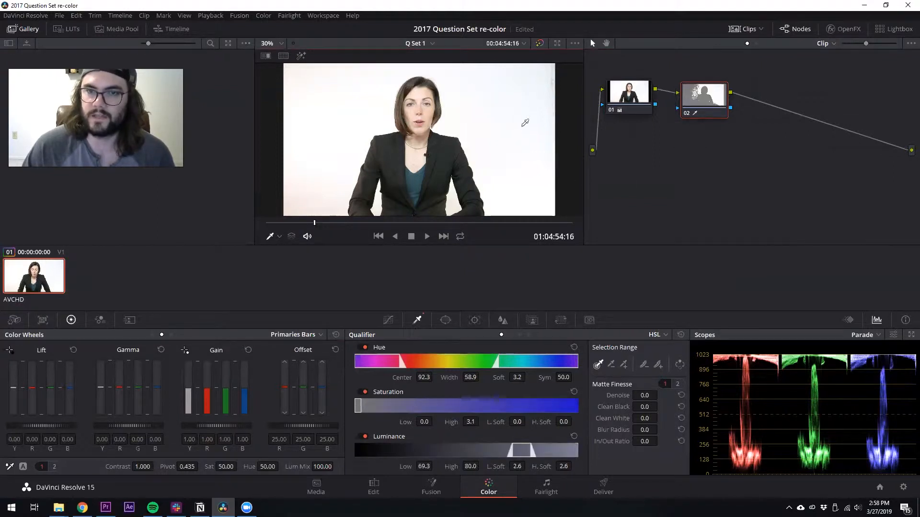
pyautogui.rightClick(527, 153)
pyautogui.click(474, 116)
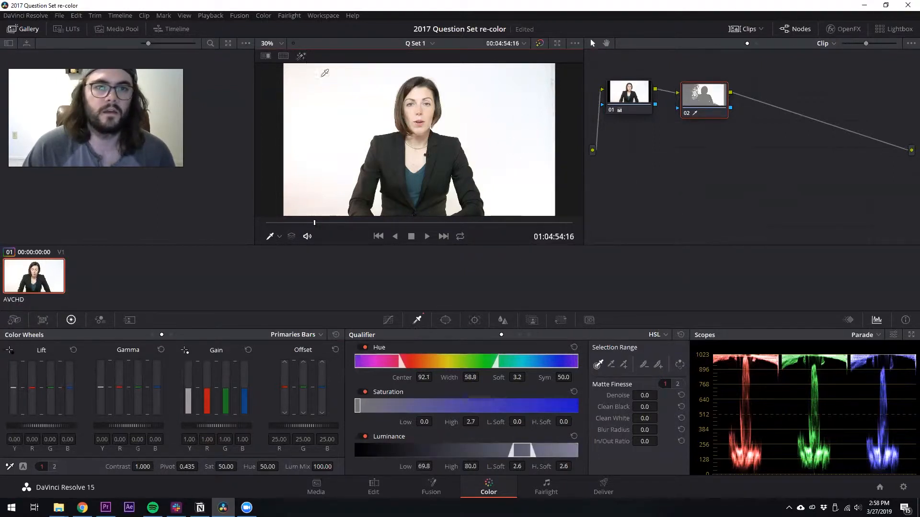
pyautogui.click(300, 56)
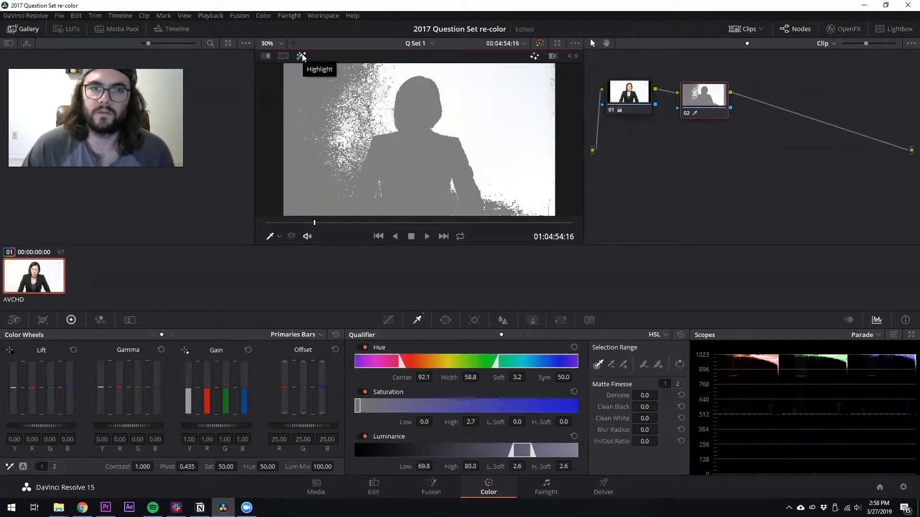
# Refine the background qualification by sampling more areas of the backdrop around the presenter
pyautogui.click(358, 74)
pyautogui.moveTo(358, 76)
pyautogui.mouseDown()
pyautogui.moveTo(378, 102)
pyautogui.moveTo(368, 117)
pyautogui.moveTo(313, 128)
pyautogui.moveTo(324, 151)
pyautogui.moveTo(315, 187)
pyautogui.moveTo(305, 182)
pyautogui.moveTo(310, 136)
pyautogui.moveTo(333, 156)
pyautogui.moveTo(351, 93)
pyautogui.mouseUp()
pyautogui.moveTo(341, 133)
pyautogui.mouseDown()
pyautogui.moveTo(302, 114)
pyautogui.moveTo(314, 131)
pyautogui.moveTo(421, 63)
pyautogui.moveTo(481, 85)
pyautogui.moveTo(495, 144)
pyautogui.mouseUp()
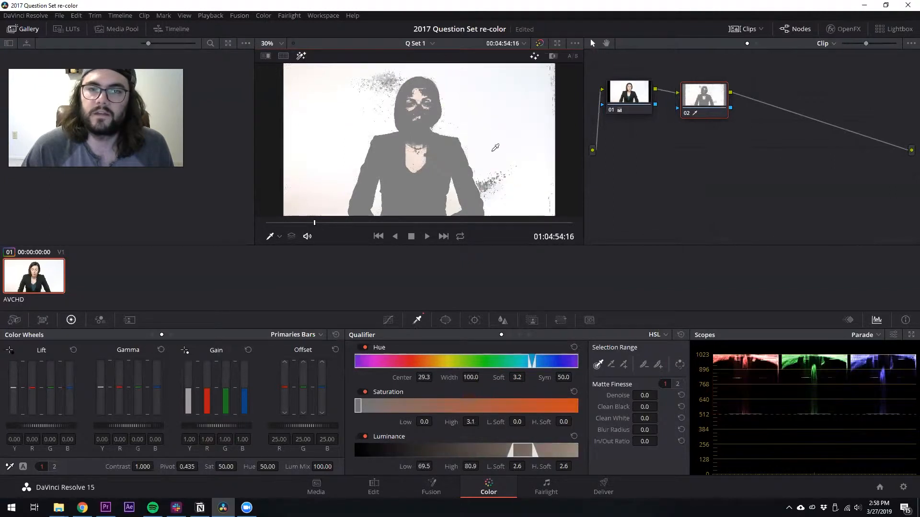
pyautogui.moveTo(492, 177); pyautogui.dragTo(484, 168)
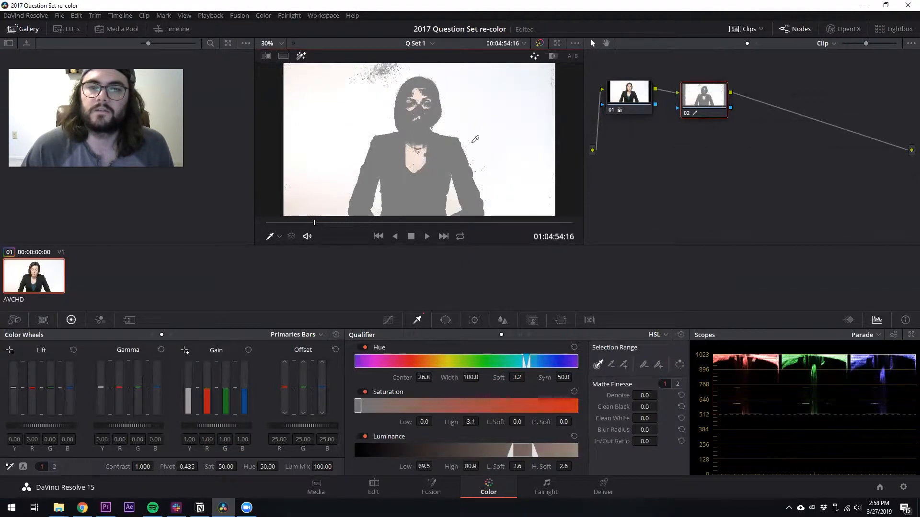
pyautogui.moveTo(386, 67)
pyautogui.mouseDown()
pyautogui.moveTo(385, 82)
pyautogui.moveTo(371, 70)
pyautogui.moveTo(383, 71)
pyautogui.mouseUp()
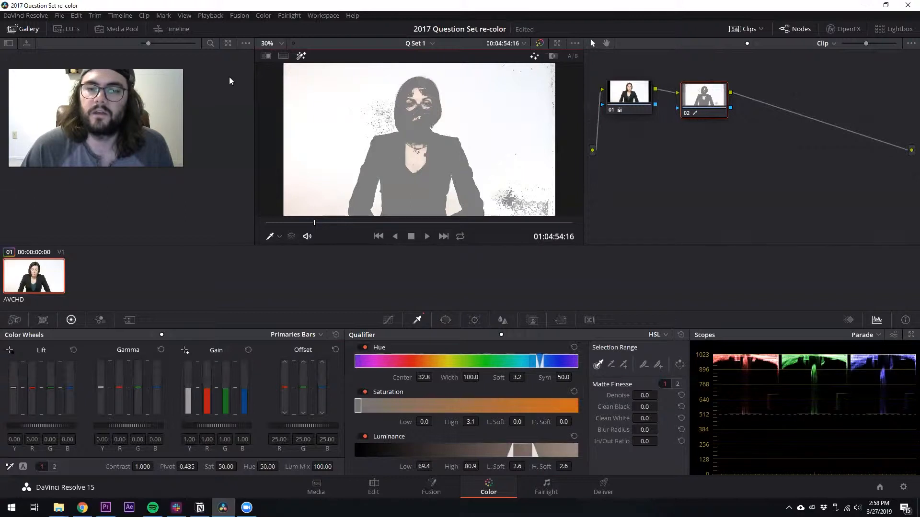
pyautogui.moveTo(383, 81); pyautogui.dragTo(383, 68)
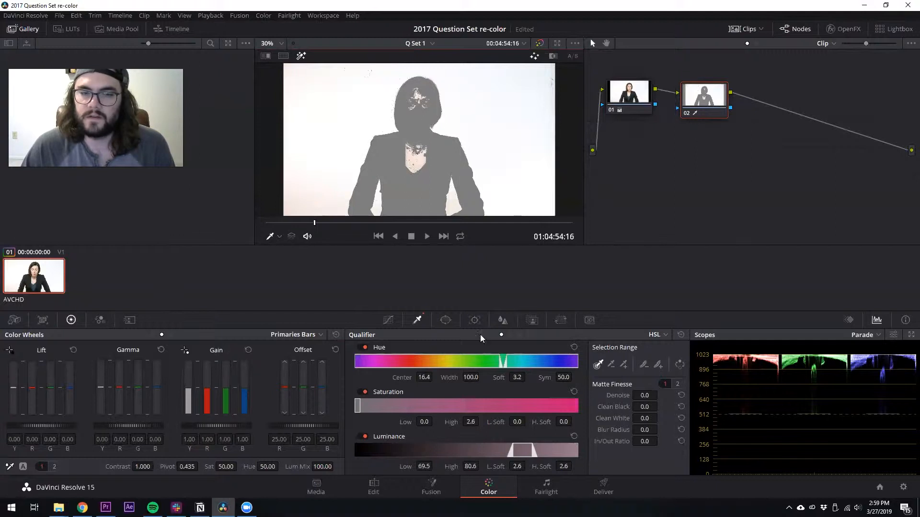
# Set the saturation high to 1.9 and the luminance range to 70.8 low and 100 high
pyautogui.moveTo(473, 416)
pyautogui.mouseDown()
pyautogui.moveTo(461, 417)
pyautogui.moveTo(487, 422)
pyautogui.mouseUp()
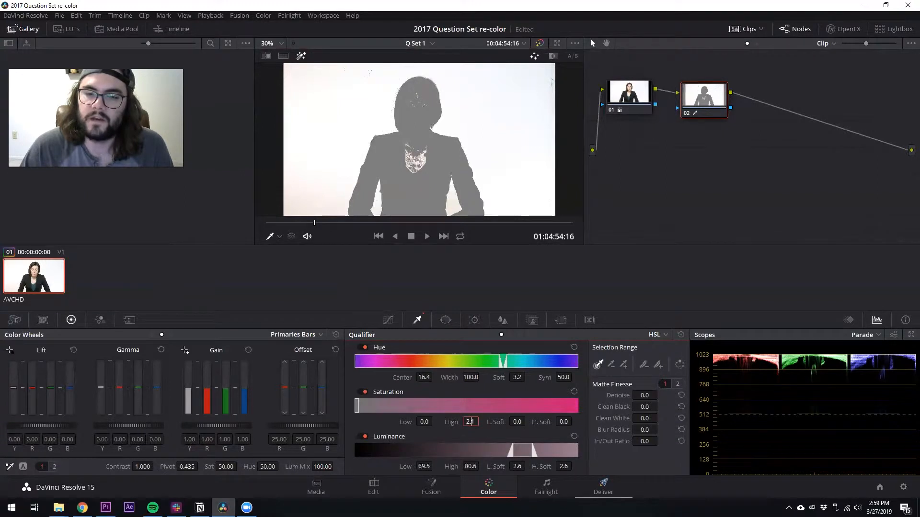
pyautogui.doubleClick(471, 422)
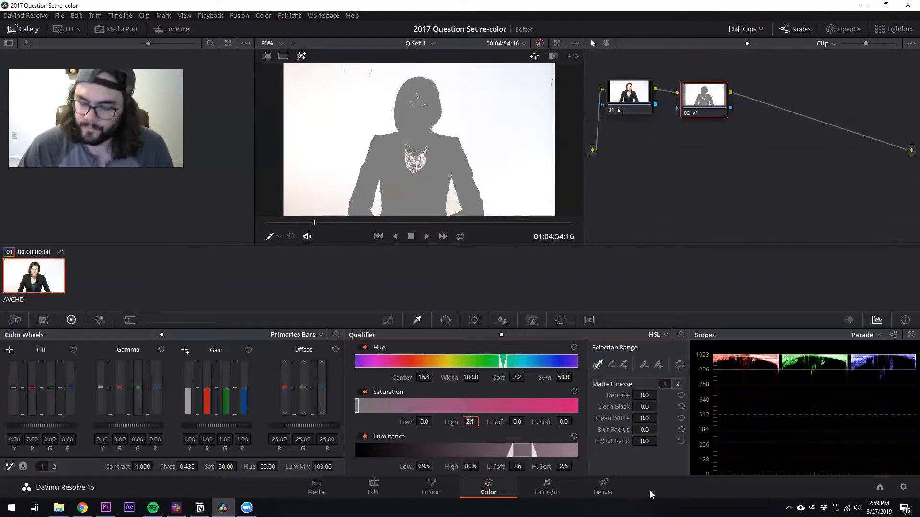
pyautogui.moveTo(477, 422); pyautogui.dragTo(433, 424)
pyautogui.write('1.5')
pyautogui.press('Return')
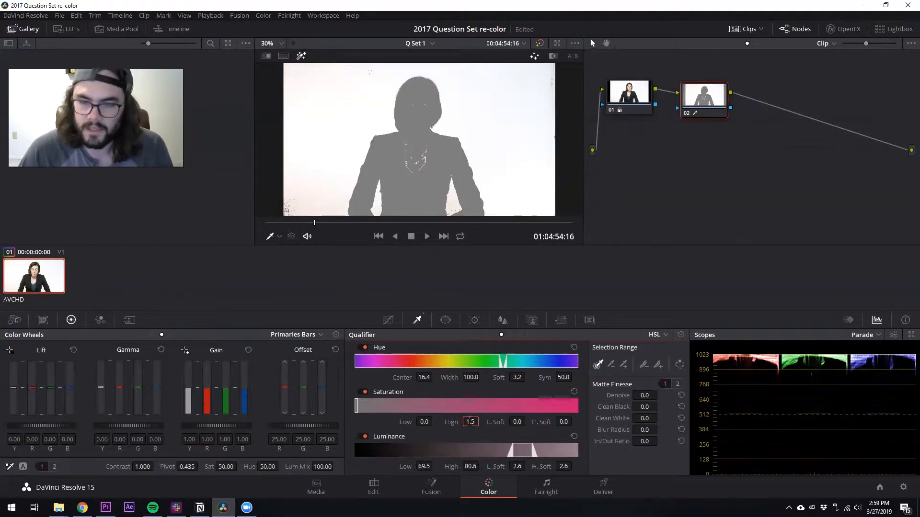
pyautogui.moveTo(469, 422); pyautogui.dragTo(502, 415)
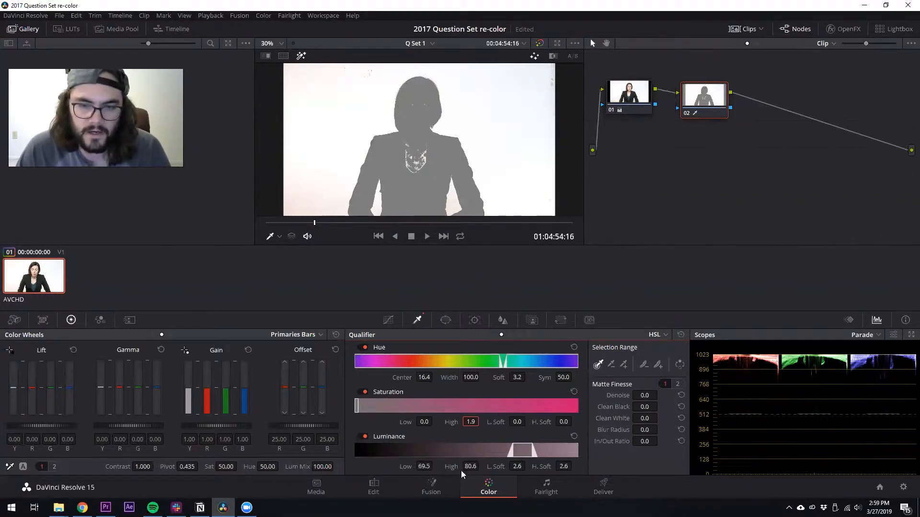
pyautogui.moveTo(471, 466); pyautogui.dragTo(436, 467)
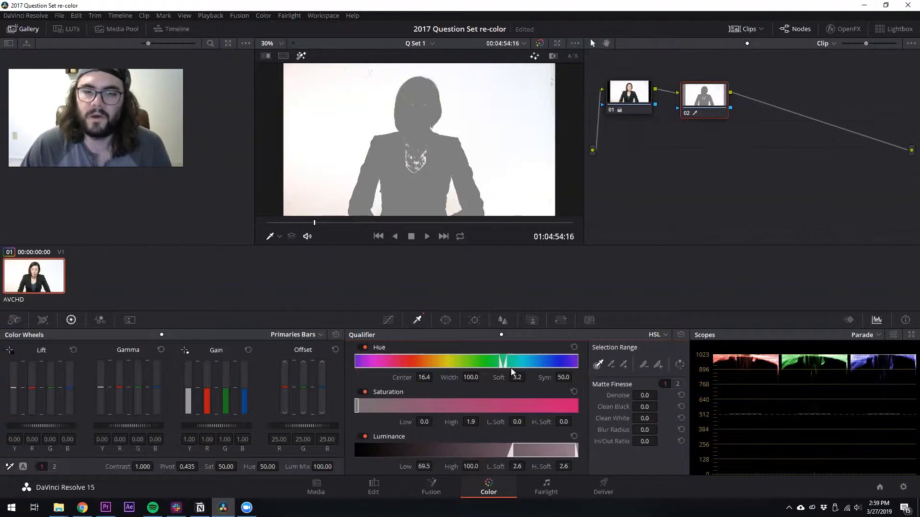
pyautogui.moveTo(435, 466); pyautogui.dragTo(435, 466)
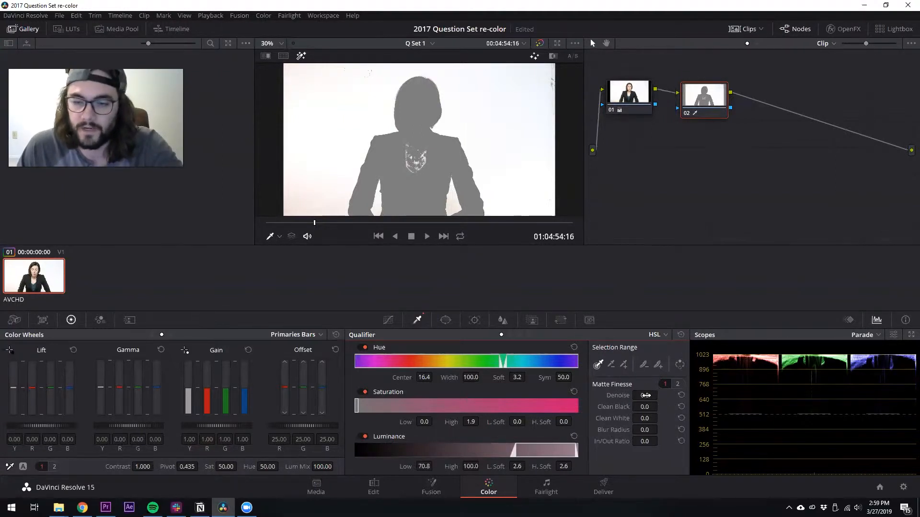
# Set the matte finesse denoise to 30.7 and clean black to 45.5
pyautogui.moveTo(643, 396); pyautogui.dragTo(661, 395)
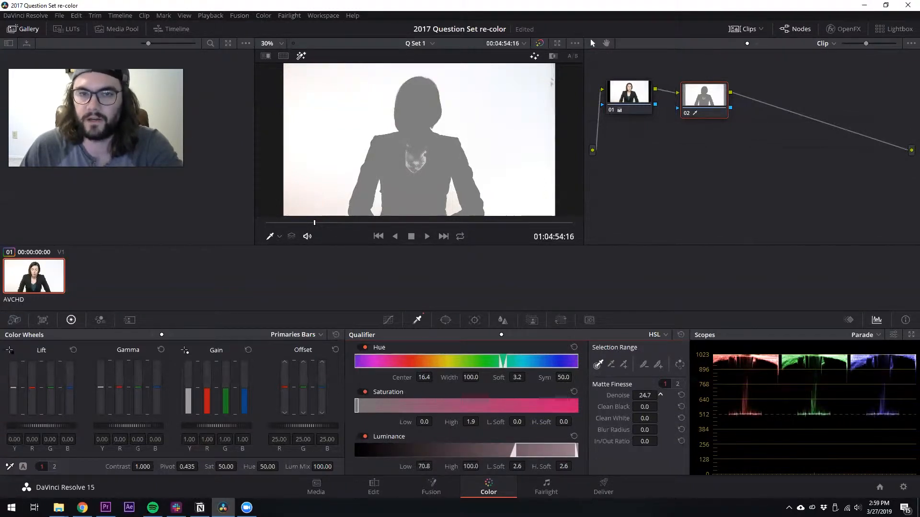
pyautogui.moveTo(660, 395); pyautogui.dragTo(660, 395)
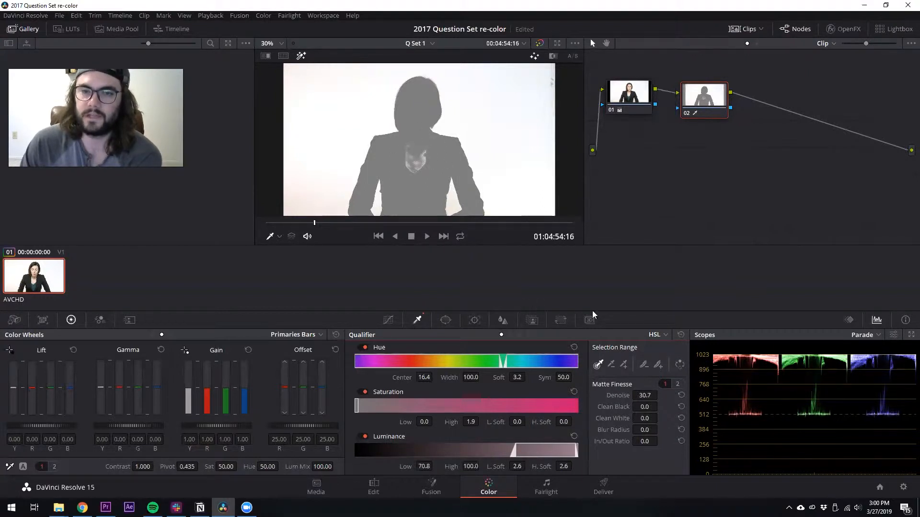
pyautogui.moveTo(636, 413); pyautogui.dragTo(661, 406)
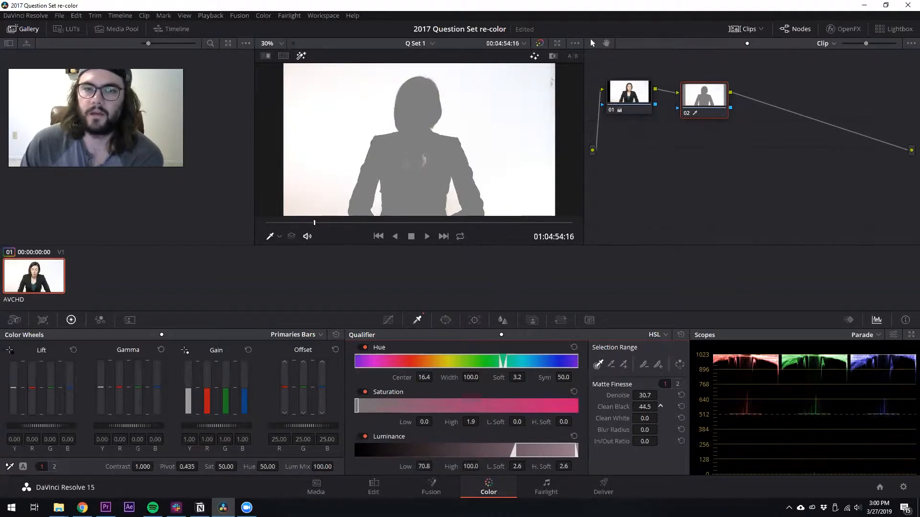
# Raise the black clip to about 57.4 on the second matte finesse page
pyautogui.click(677, 383)
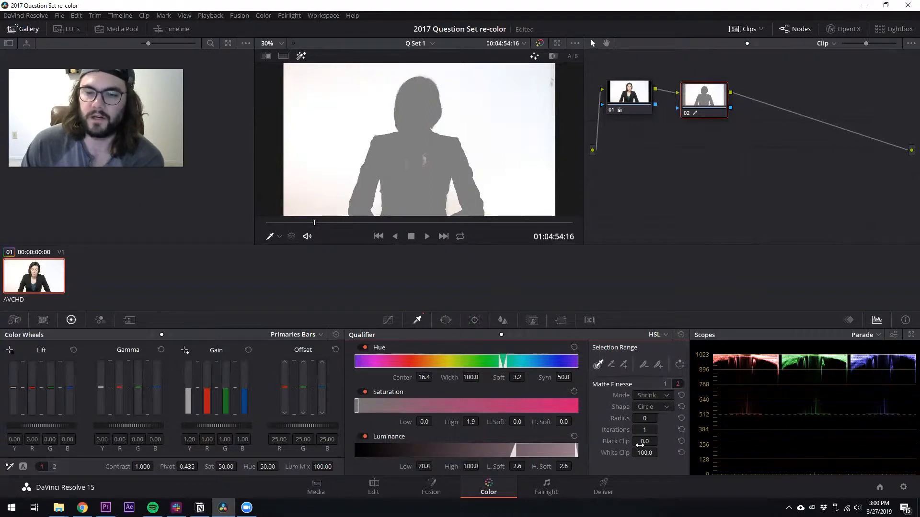
pyautogui.moveTo(642, 442); pyautogui.dragTo(661, 441)
pyautogui.click(665, 384)
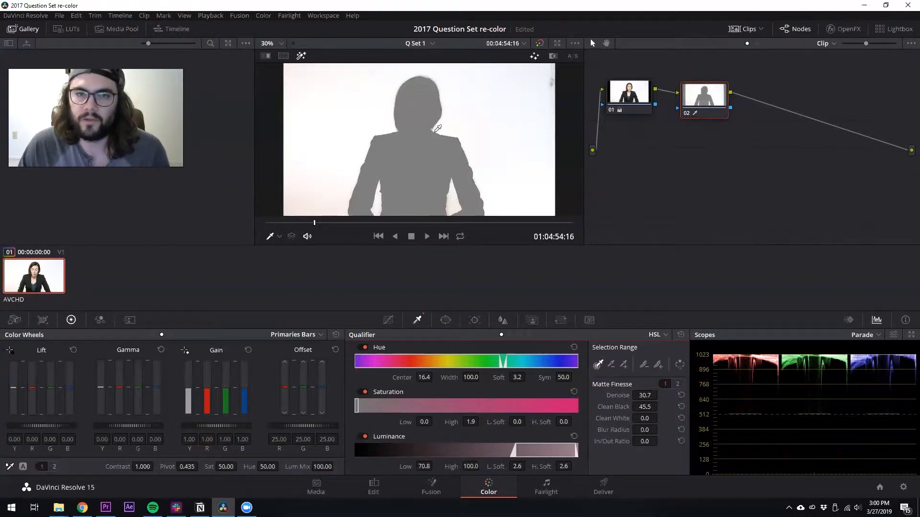
# Zoom in on the viewer to inspect the matte edges, then return the zoom to 30%
pyautogui.scroll(5, 435, 73)
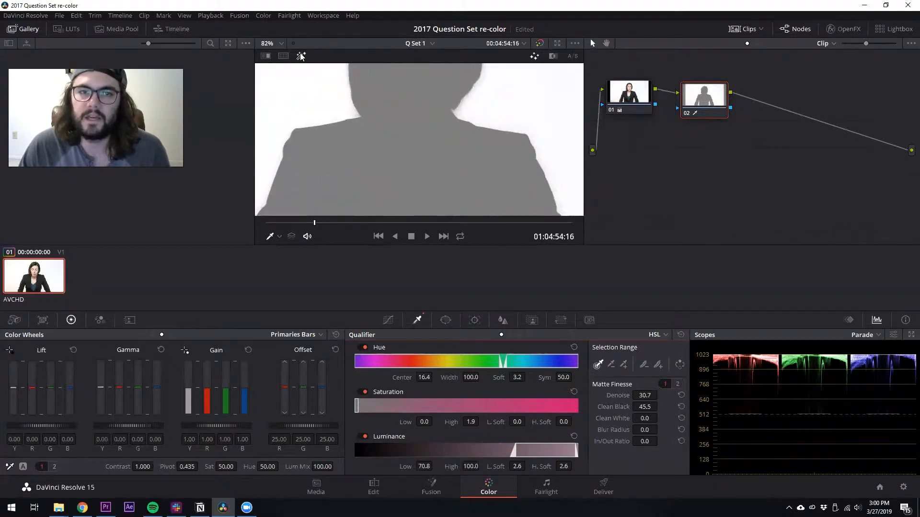
pyautogui.scroll(-3, 424, 145)
pyautogui.click(272, 43)
pyautogui.click(275, 51)
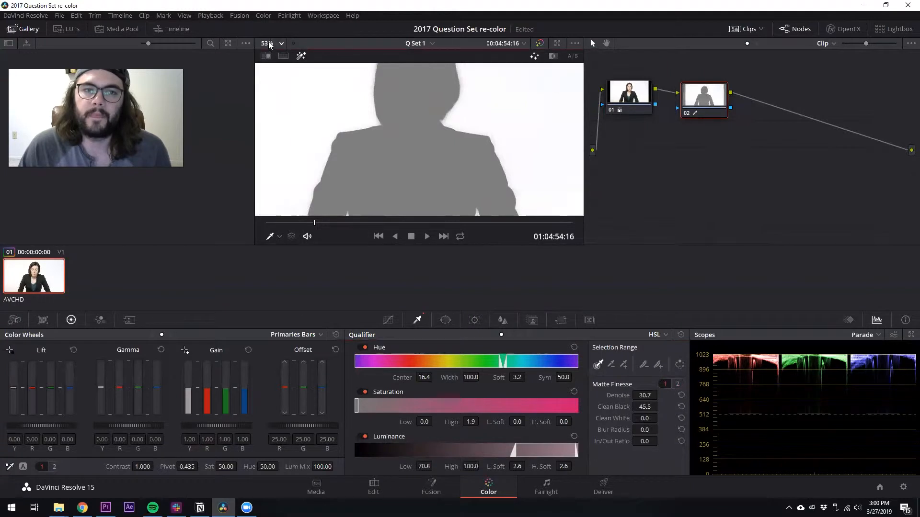
pyautogui.click(269, 44)
pyautogui.click(271, 55)
# Set clean white to 24.5, move to a later frame, and raise denoise to 47.1 and clean black to 55.1
pyautogui.moveTo(639, 418); pyautogui.dragTo(660, 417)
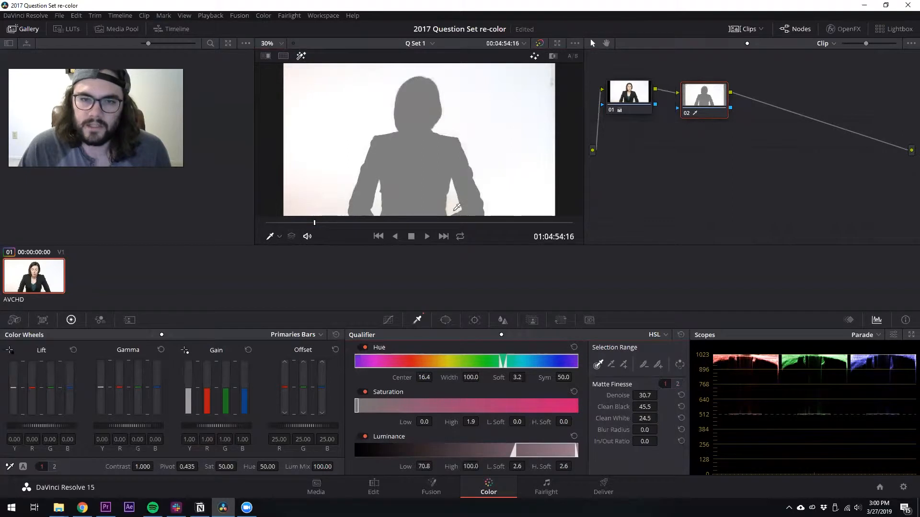
pyautogui.moveTo(315, 223); pyautogui.dragTo(332, 224)
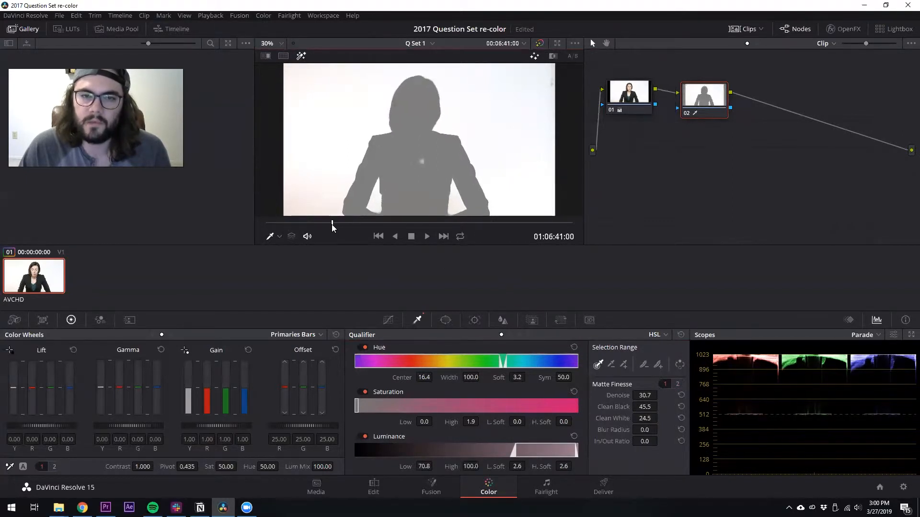
pyautogui.moveTo(644, 407)
pyautogui.mouseDown()
pyautogui.moveTo(660, 406)
pyautogui.moveTo(656, 396)
pyautogui.mouseUp()
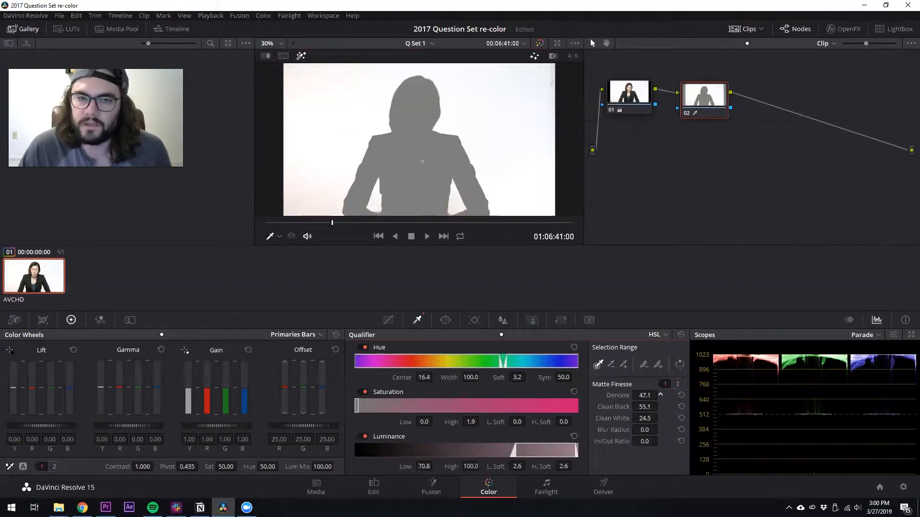
# Set the black clip to 57.5 on the second matte finesse page
pyautogui.click(678, 384)
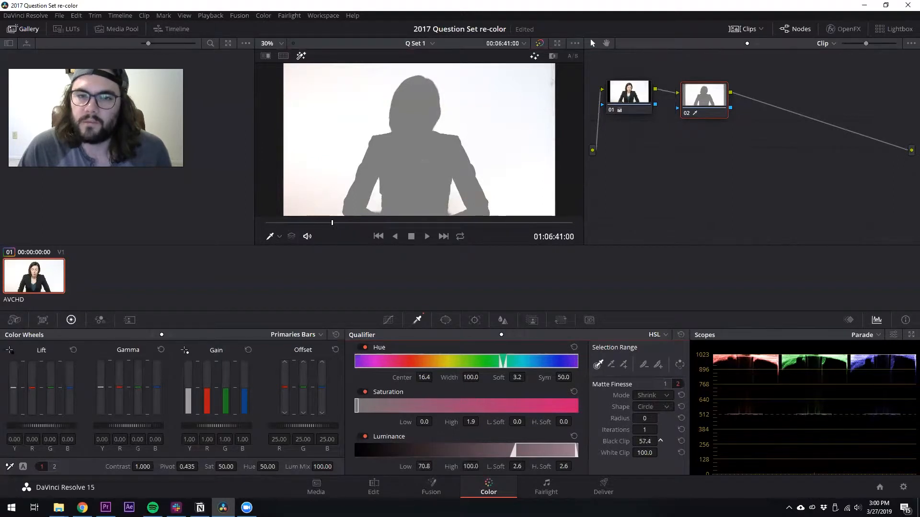
pyautogui.moveTo(640, 441); pyautogui.dragTo(640, 441)
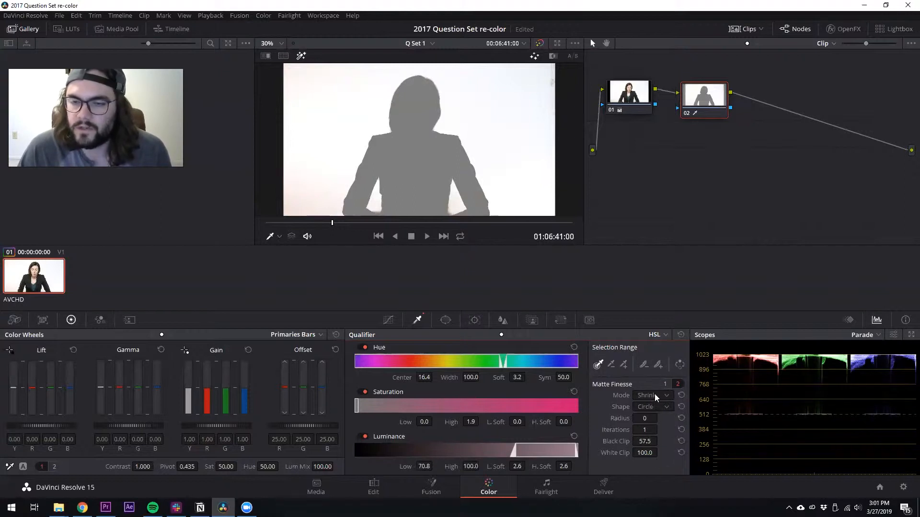
# Raise clean black to 63.7 on the first matte finesse page and play back the clip from a later frame
pyautogui.click(665, 384)
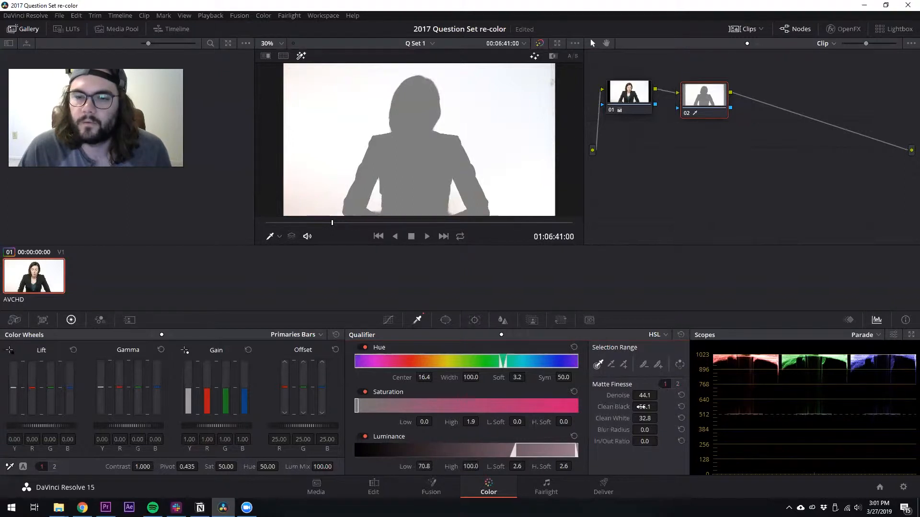
pyautogui.moveTo(645, 406); pyautogui.dragTo(643, 407)
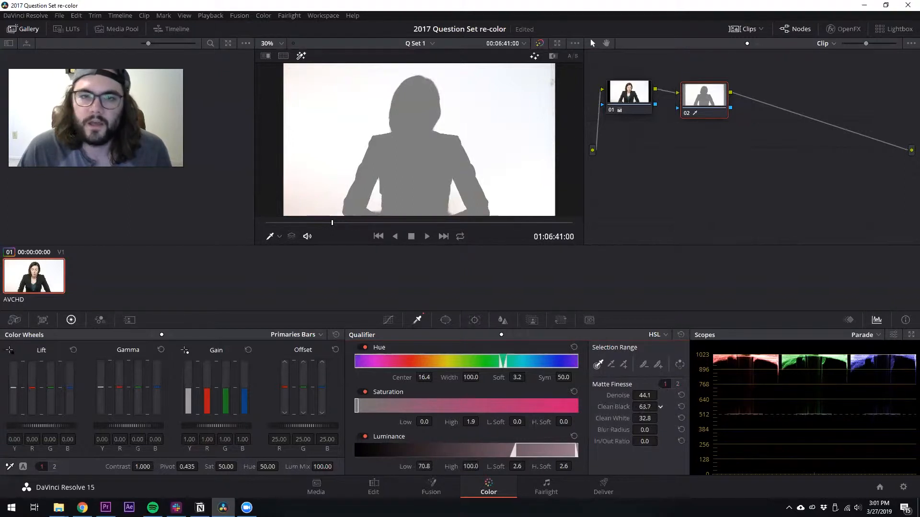
pyautogui.click(336, 223)
pyautogui.press('space')
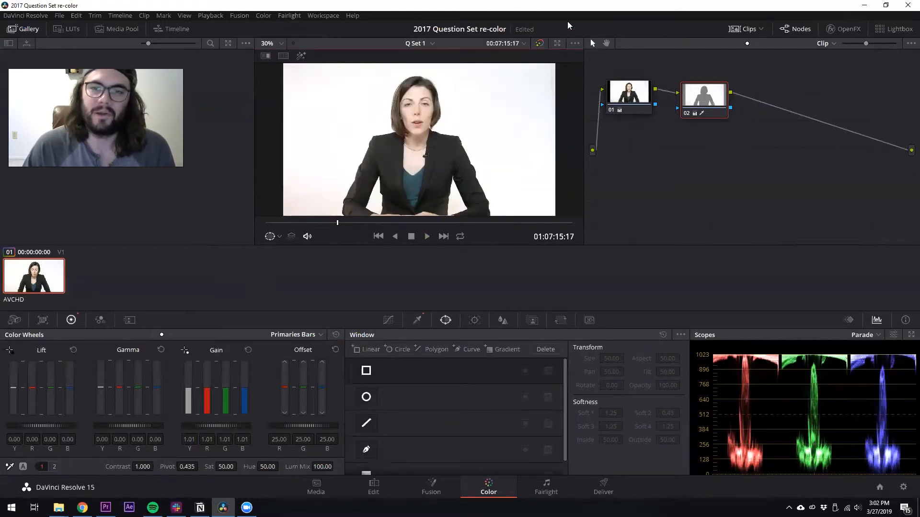
# Raise the gain of the qualified background node to 1.17 while checking the highlighted matte
pyautogui.click(301, 55)
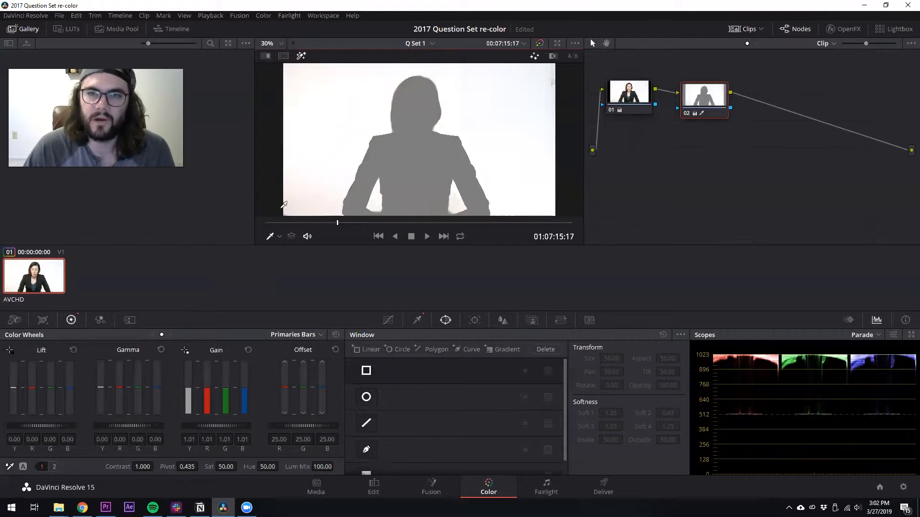
pyautogui.scroll(-2, 445, 104)
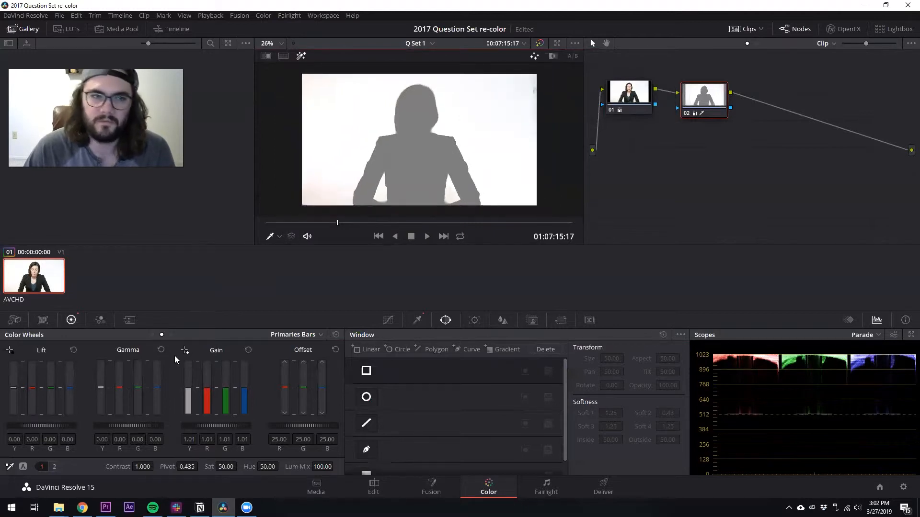
pyautogui.moveTo(216, 425); pyautogui.dragTo(221, 422)
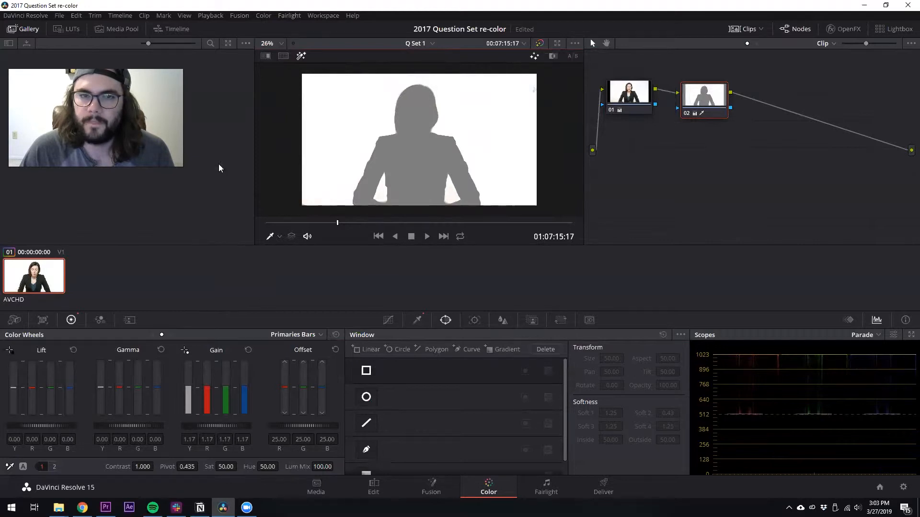
pyautogui.click(300, 55)
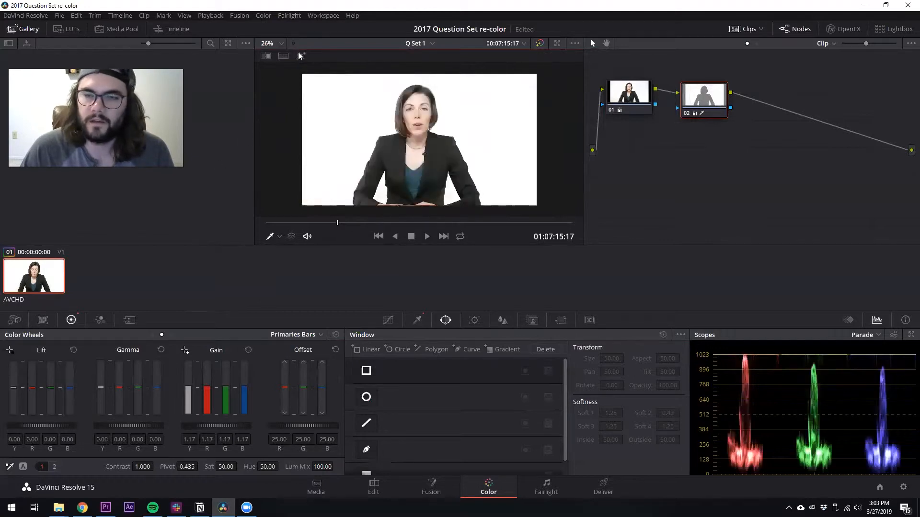
# Toggle the qualifier node on and off repeatedly to compare the graded result with the original
pyautogui.moveTo(703, 92); pyautogui.dragTo(699, 91)
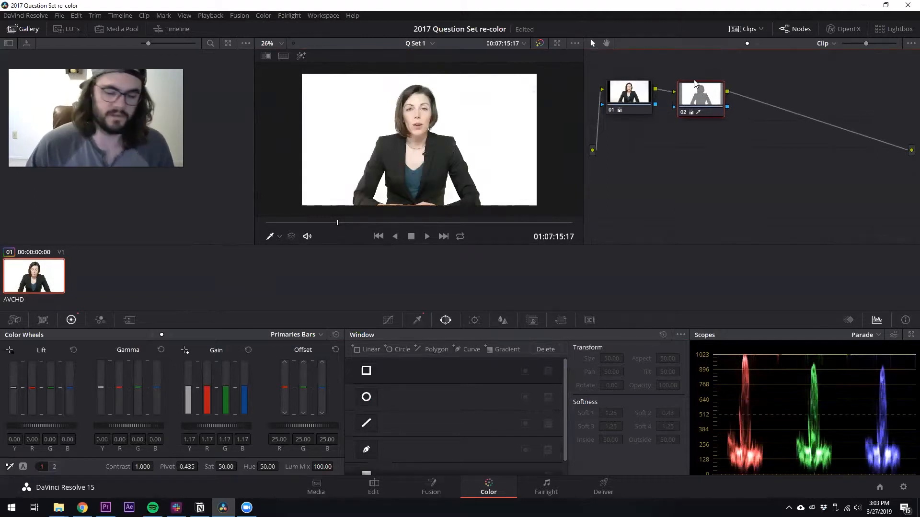
pyautogui.hotkey('ctrl', 'd')
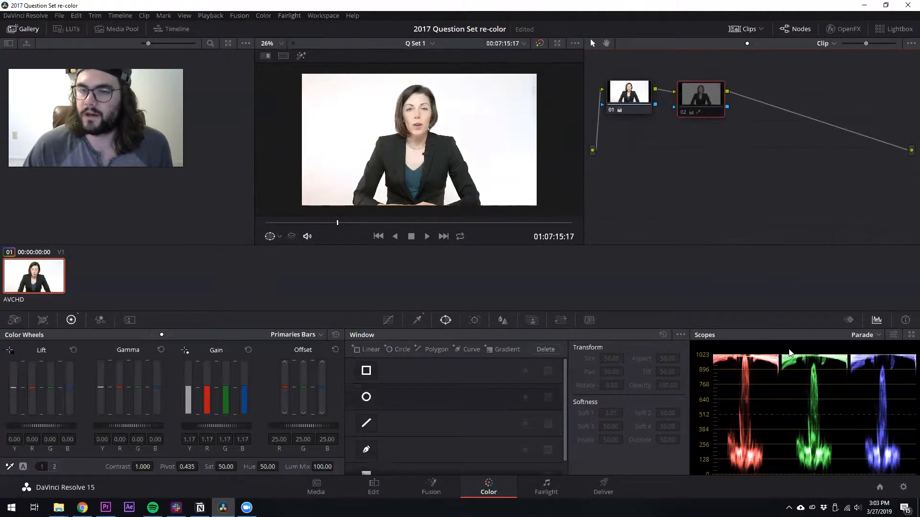
pyautogui.hotkey('ctrl', 'd')
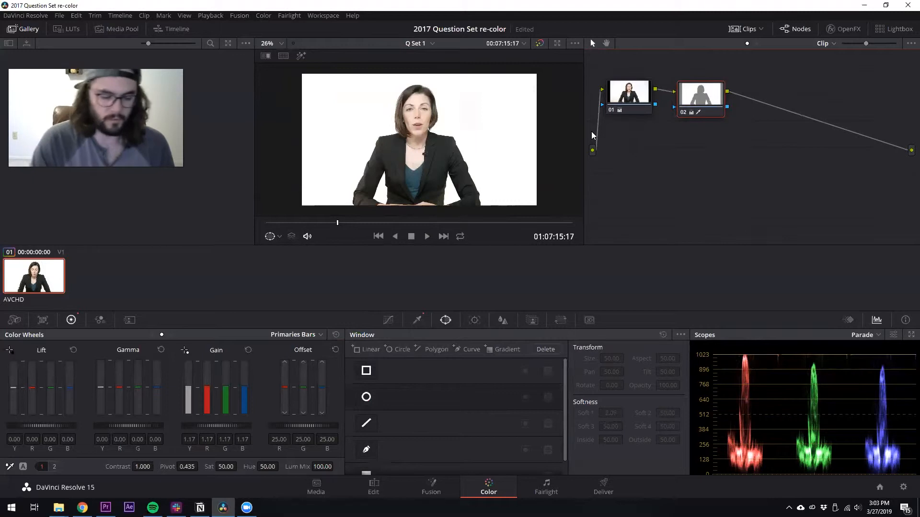
pyautogui.hotkey('ctrl', 'd')
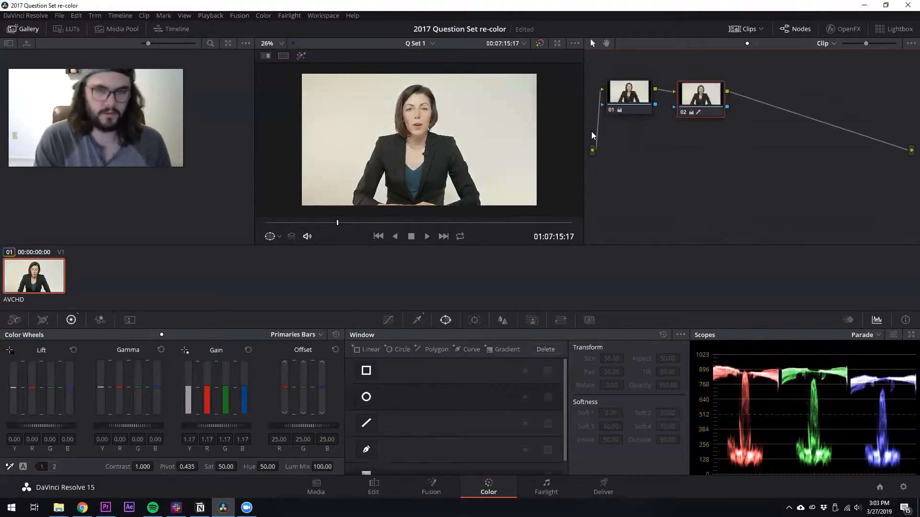
pyautogui.hotkey('ctrl', 'd')
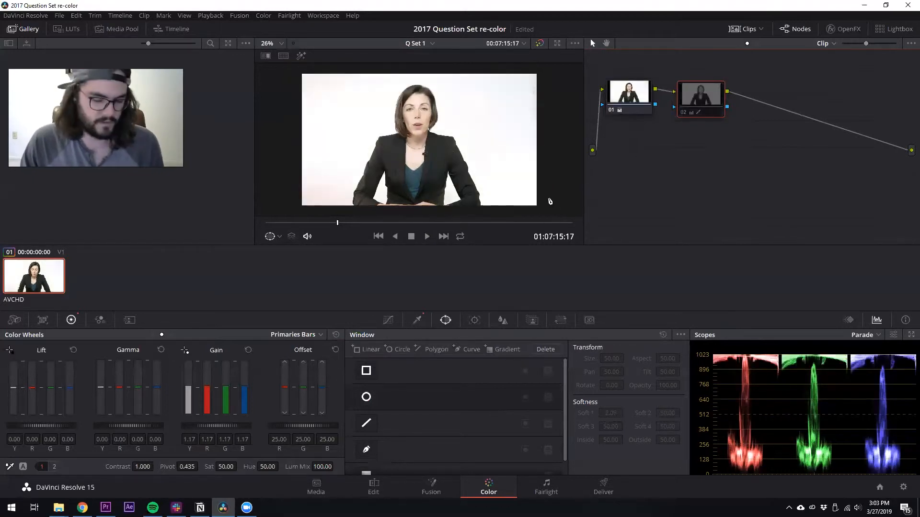
pyautogui.hotkey('ctrl', 'd')
# Add a serial node with a rectangular window enlarged around the subject, and invert the window
pyautogui.hotkey('alt', 's')
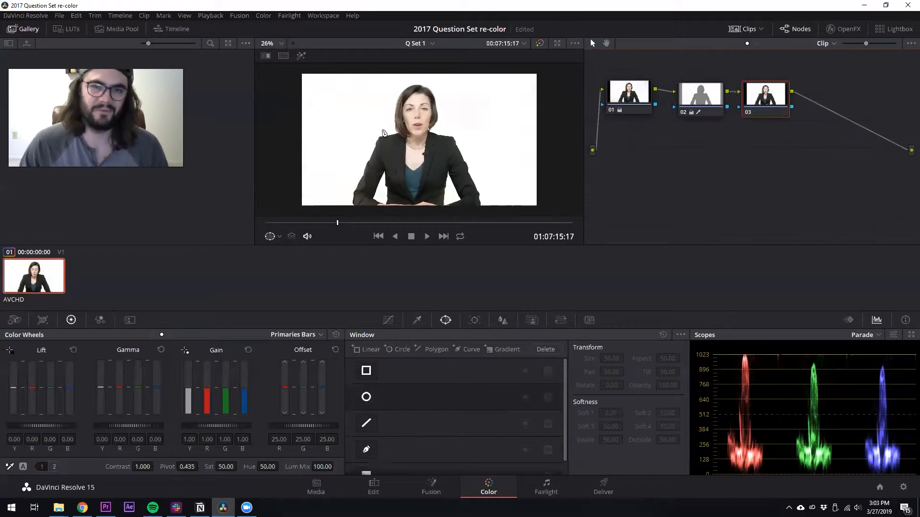
pyautogui.click(366, 370)
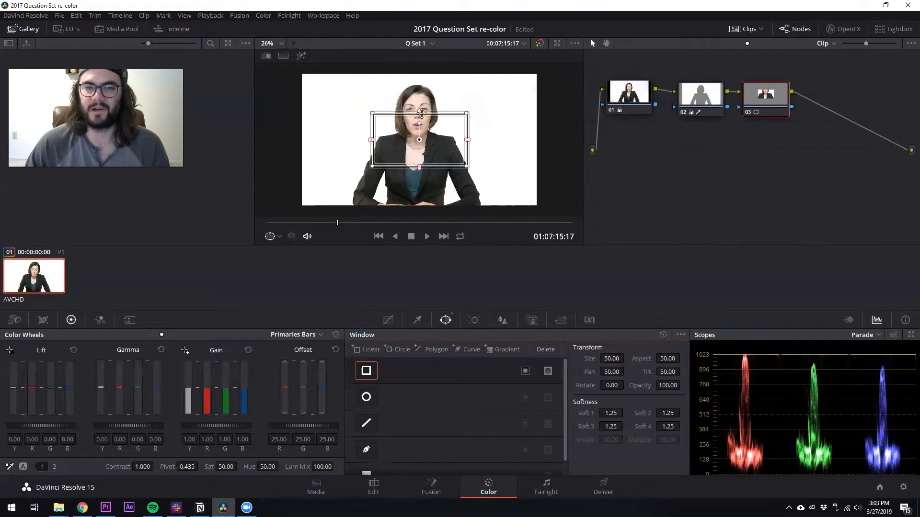
pyautogui.scroll(-1, 418, 118)
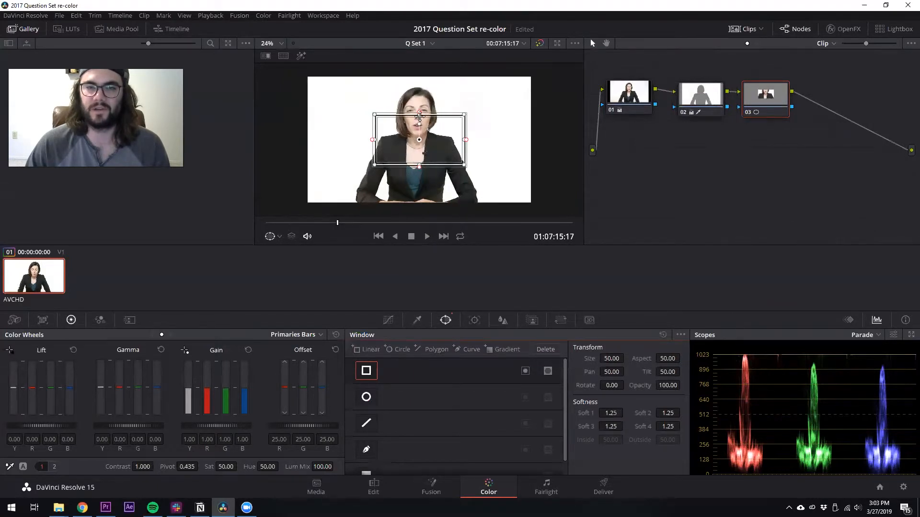
pyautogui.moveTo(419, 112); pyautogui.dragTo(419, 67)
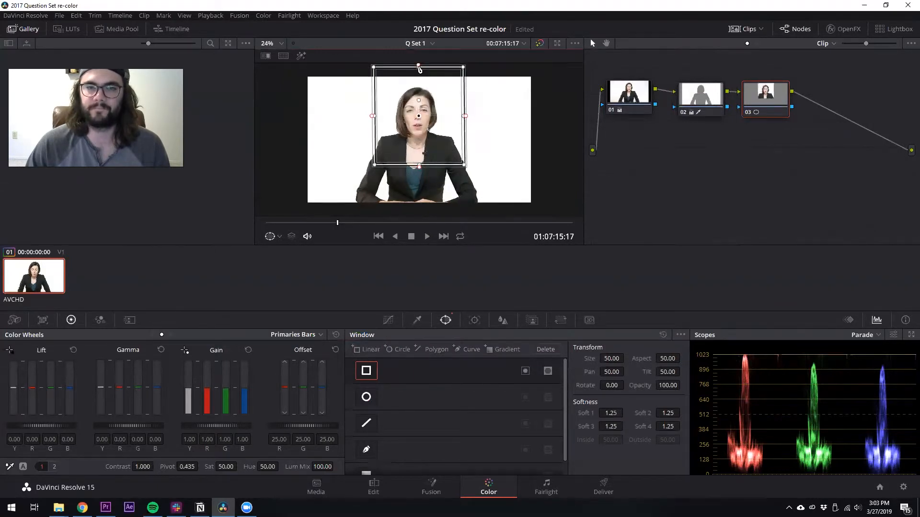
pyautogui.moveTo(419, 166); pyautogui.dragTo(419, 213)
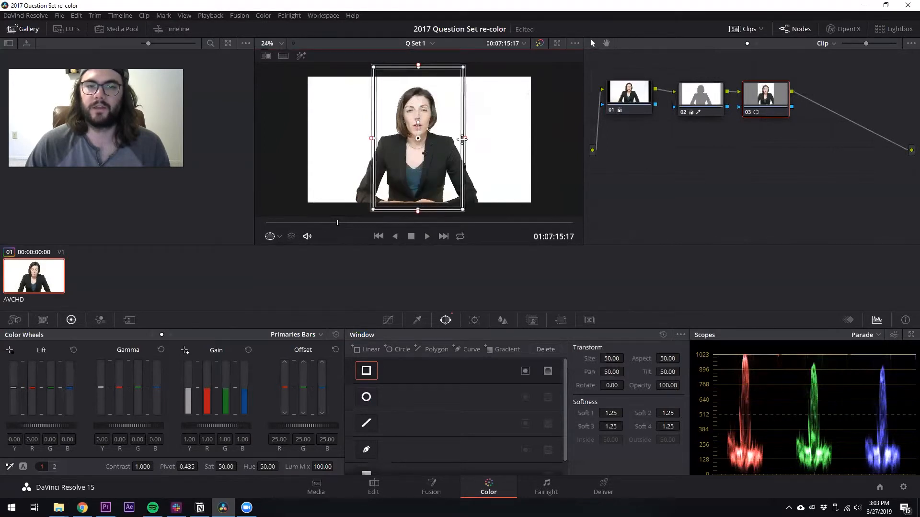
pyautogui.moveTo(466, 140); pyautogui.dragTo(488, 139)
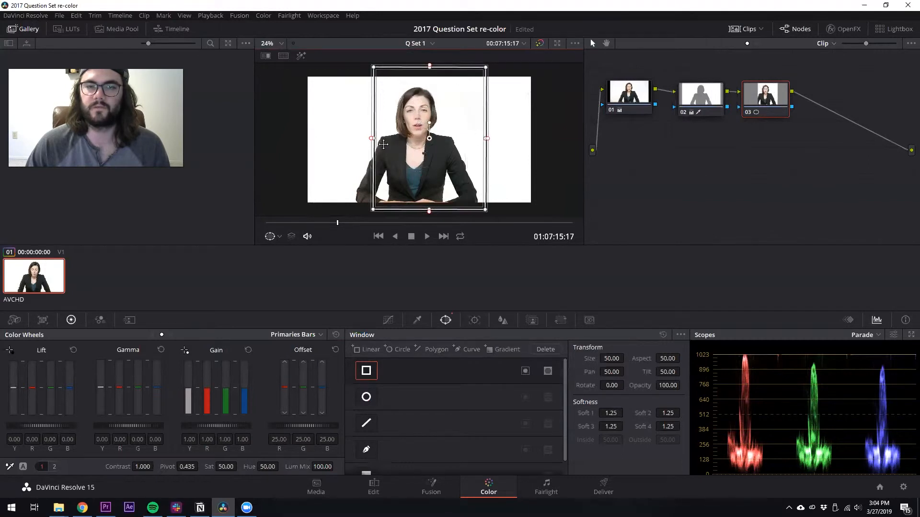
pyautogui.moveTo(372, 139); pyautogui.dragTo(347, 141)
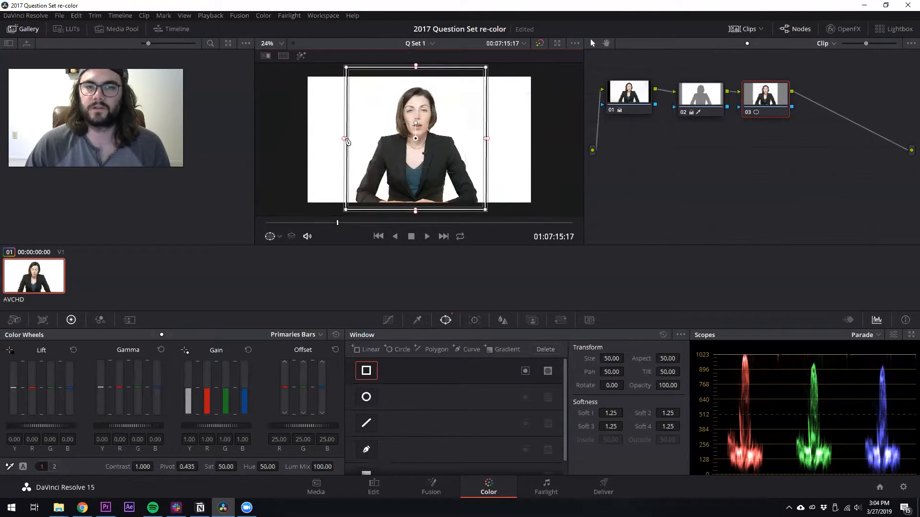
pyautogui.click(526, 372)
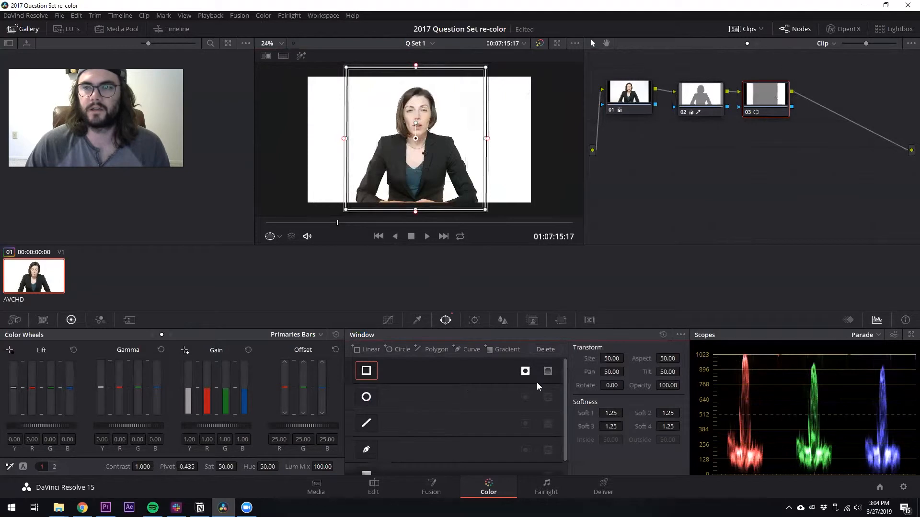
# Raise the gain outside the inverted rectangular window to about 1.20
pyautogui.click(301, 56)
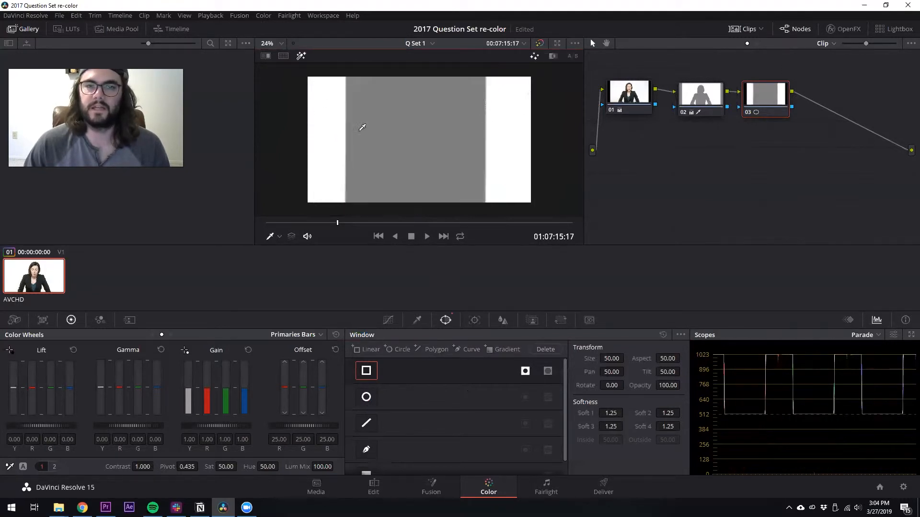
pyautogui.click(301, 56)
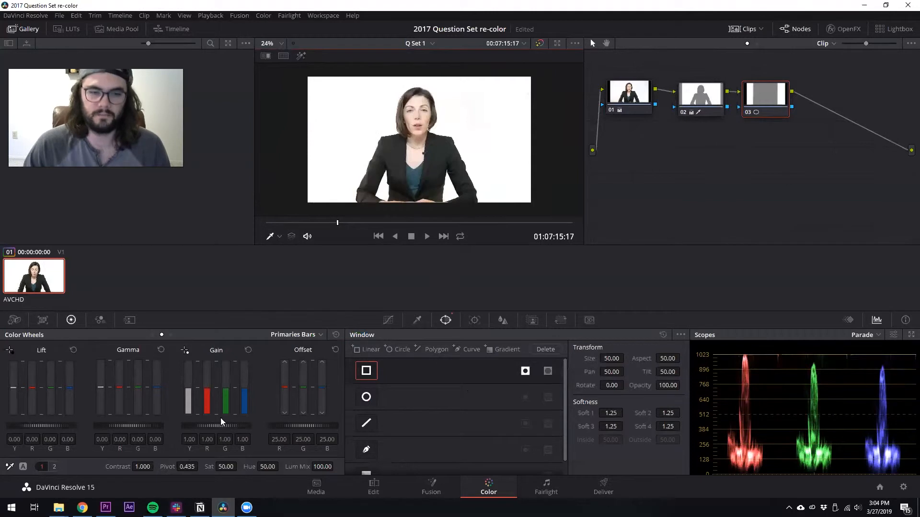
pyautogui.moveTo(224, 421); pyautogui.dragTo(223, 419)
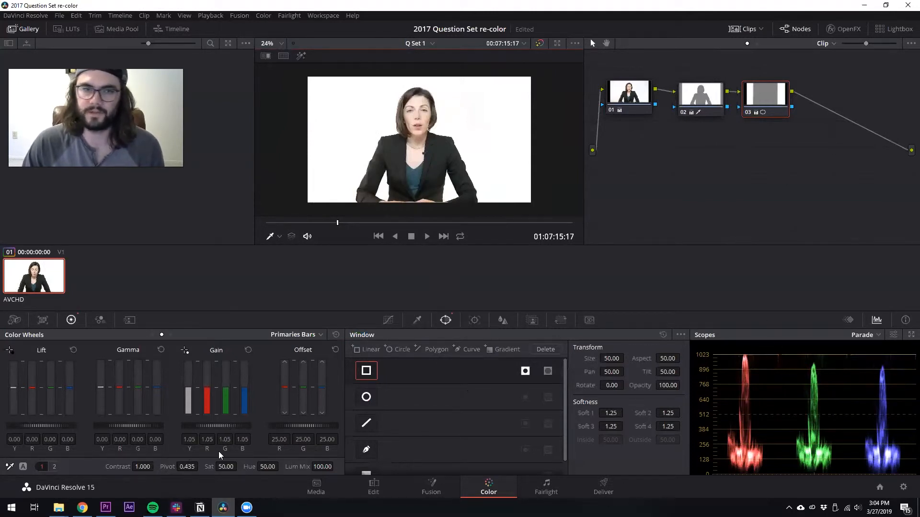
pyautogui.moveTo(198, 423); pyautogui.dragTo(197, 422)
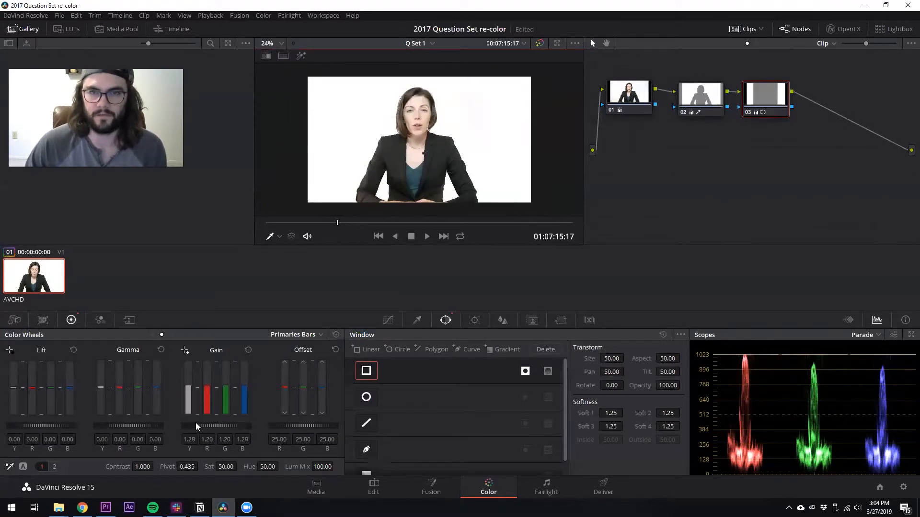
# At a later frame, add another serial node and sample the subject's face with the HSL qualifier
pyautogui.click(322, 223)
pyautogui.moveTo(329, 222)
pyautogui.mouseDown()
pyautogui.moveTo(357, 221)
pyautogui.moveTo(340, 218)
pyautogui.mouseUp()
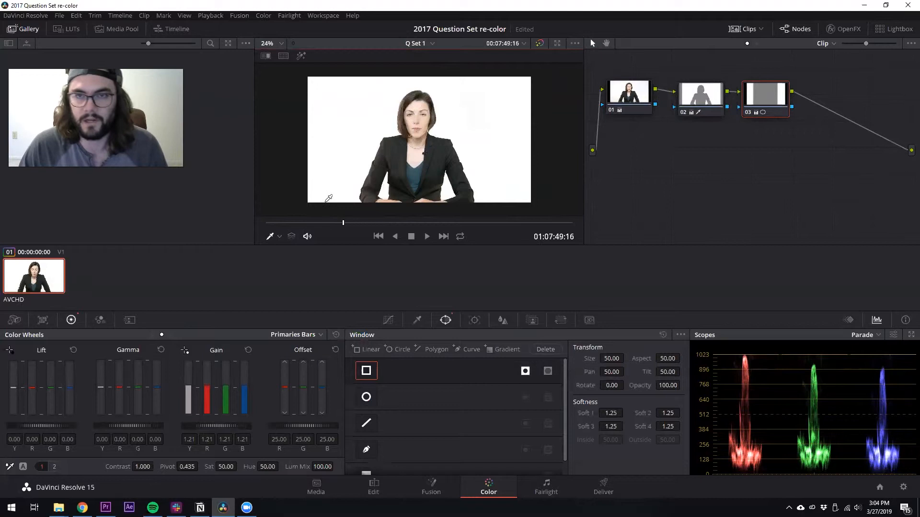
pyautogui.click(372, 223)
pyautogui.click(371, 223)
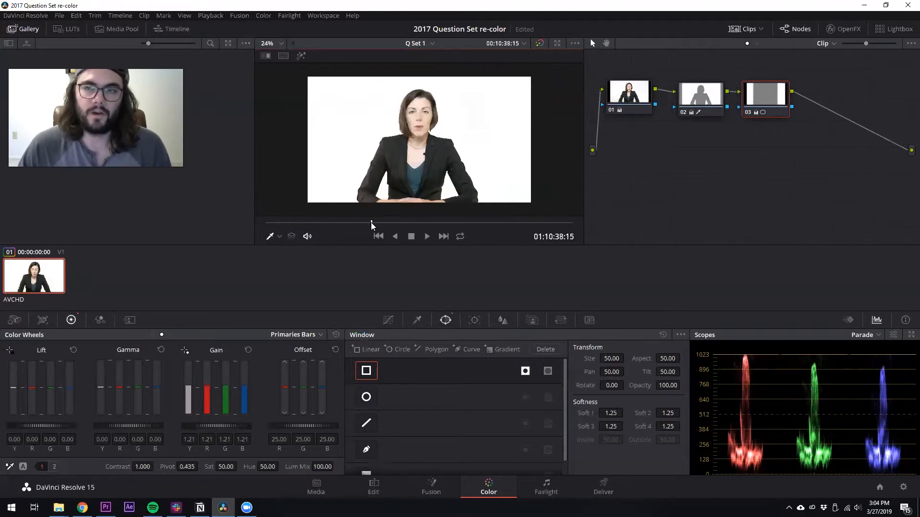
pyautogui.hotkey('alt', 's')
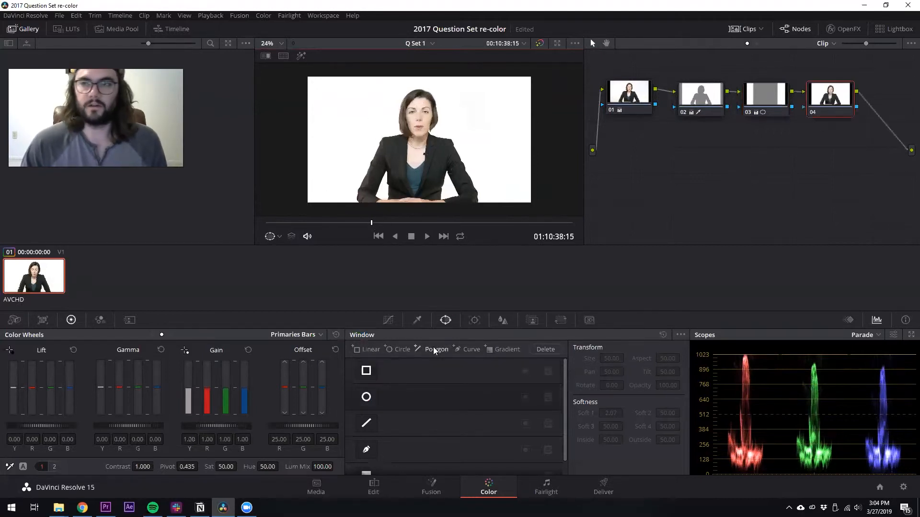
pyautogui.click(415, 321)
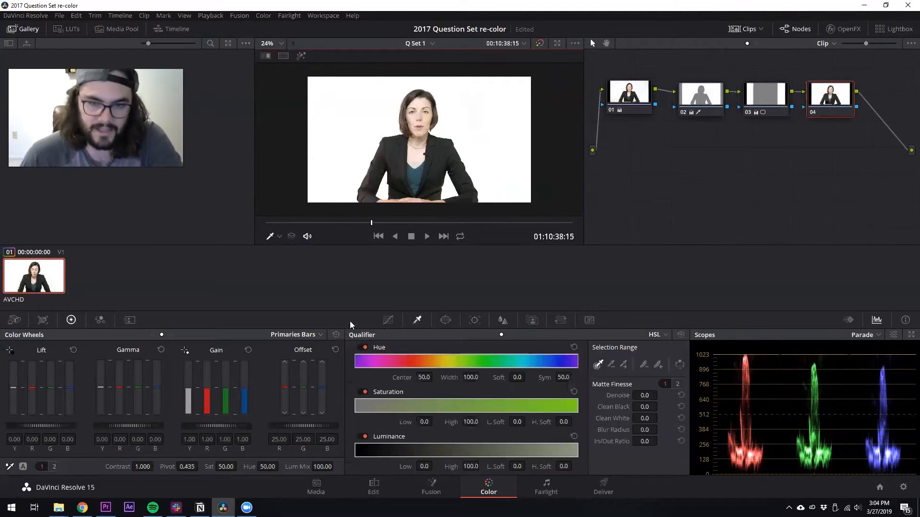
pyautogui.moveTo(424, 99); pyautogui.dragTo(413, 119)
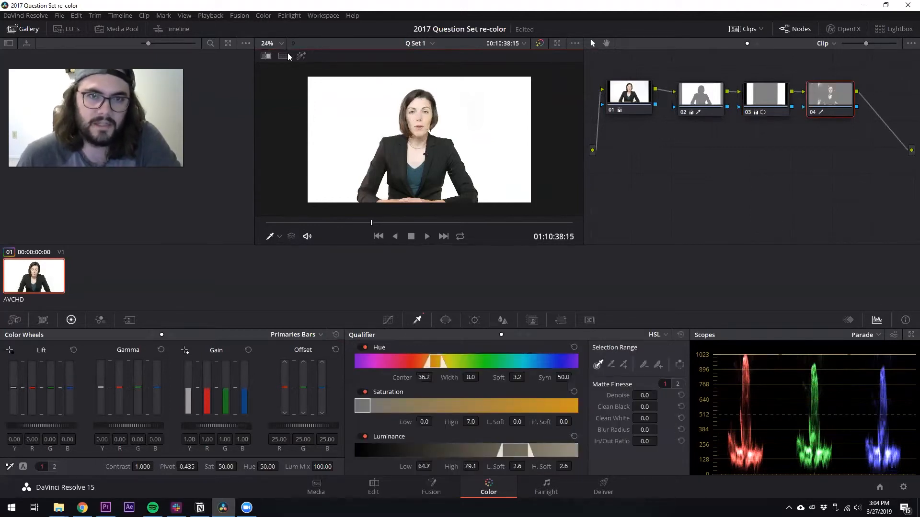
# Extend the skin qualifier selection across the face and set denoise to 32.9 and clean black to 70.2
pyautogui.click(301, 56)
pyautogui.moveTo(414, 157); pyautogui.dragTo(427, 123)
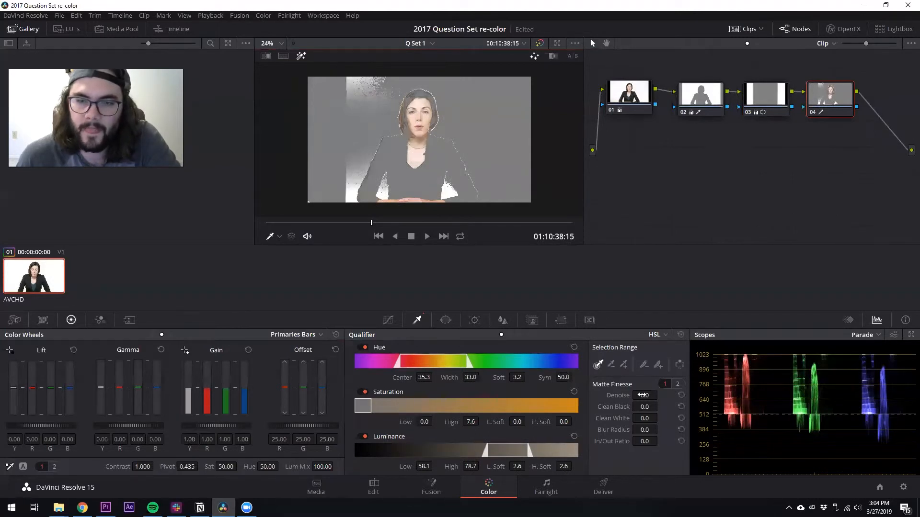
pyautogui.moveTo(643, 396); pyautogui.dragTo(661, 406)
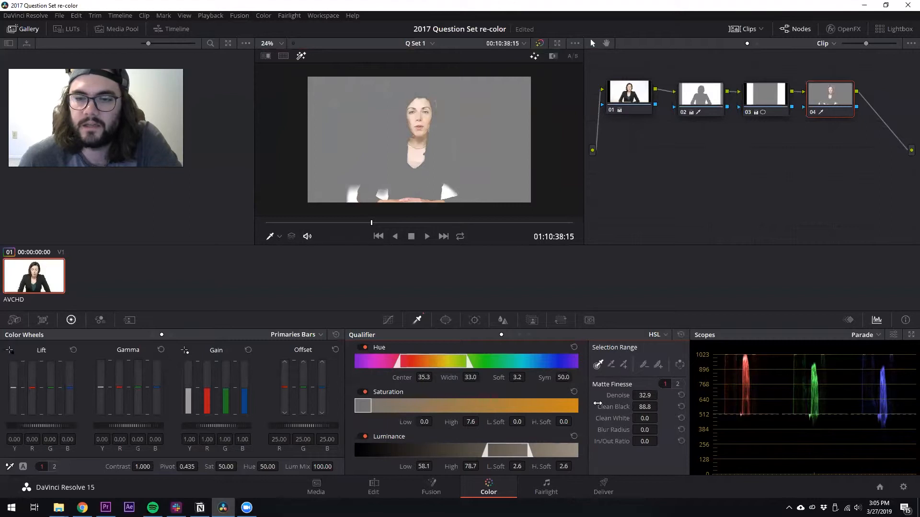
pyautogui.moveTo(645, 407); pyautogui.dragTo(640, 407)
# Refine the skin matte with saturation low 1.5, clean white 35.3 and denoise 58.4, and play it back
pyautogui.moveTo(471, 422)
pyautogui.mouseDown()
pyautogui.moveTo(481, 422)
pyautogui.moveTo(434, 422)
pyautogui.mouseUp()
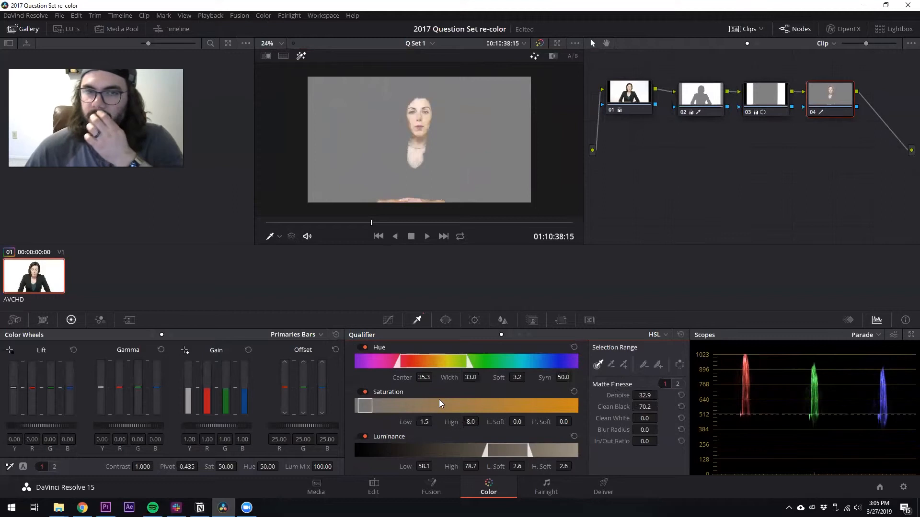
pyautogui.moveTo(646, 419); pyautogui.dragTo(671, 418)
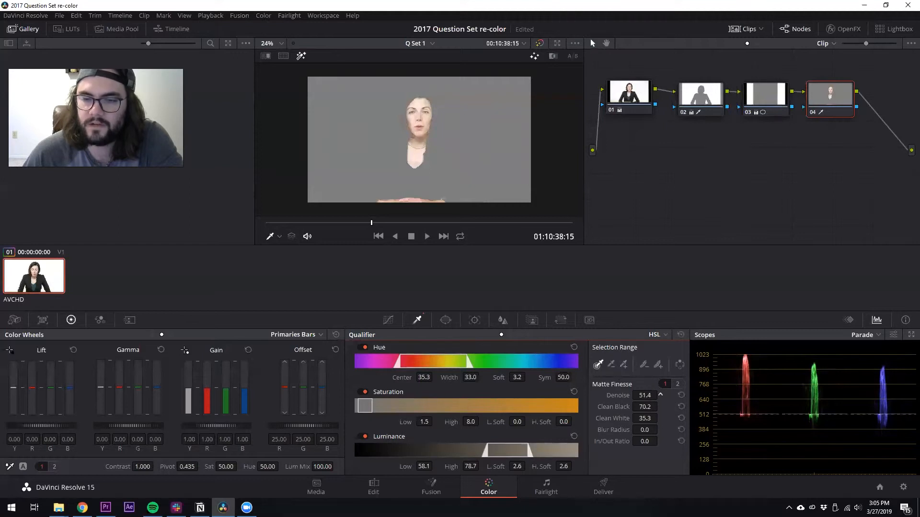
pyautogui.moveTo(660, 395); pyautogui.dragTo(662, 395)
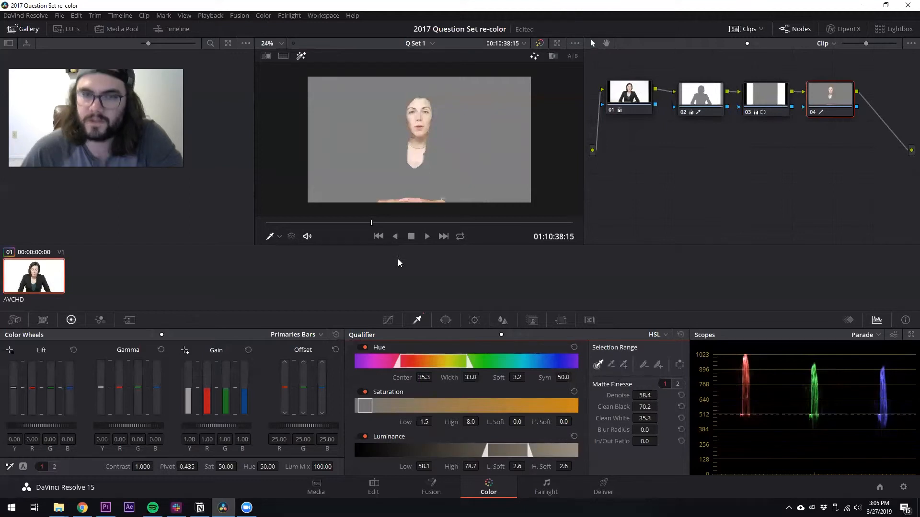
pyautogui.press('space')
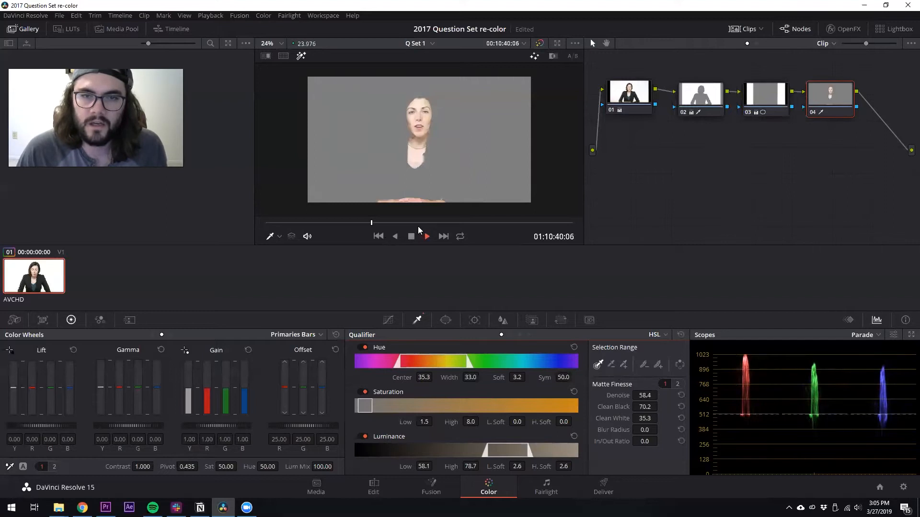
# Stop playback, turn off the matte highlight, and set the skin node's Color Boost to 36
pyautogui.press('space')
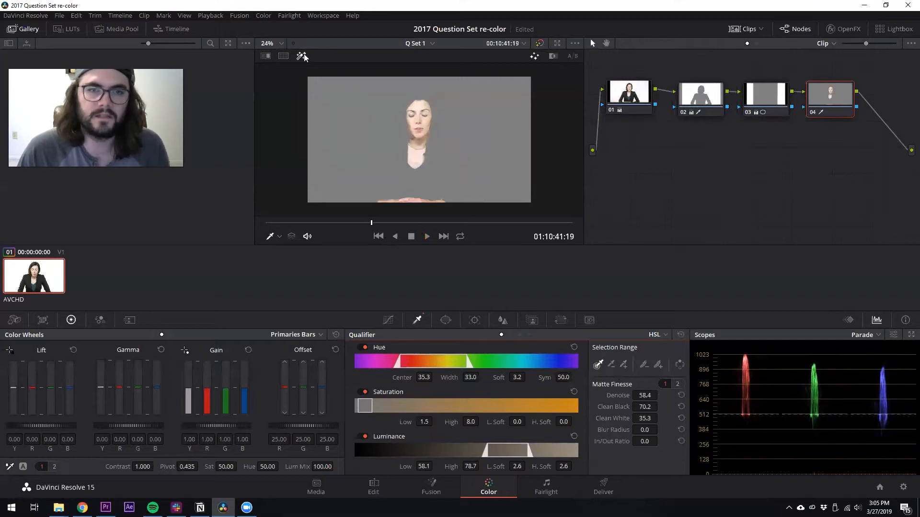
pyautogui.hotkey('shift', 'h')
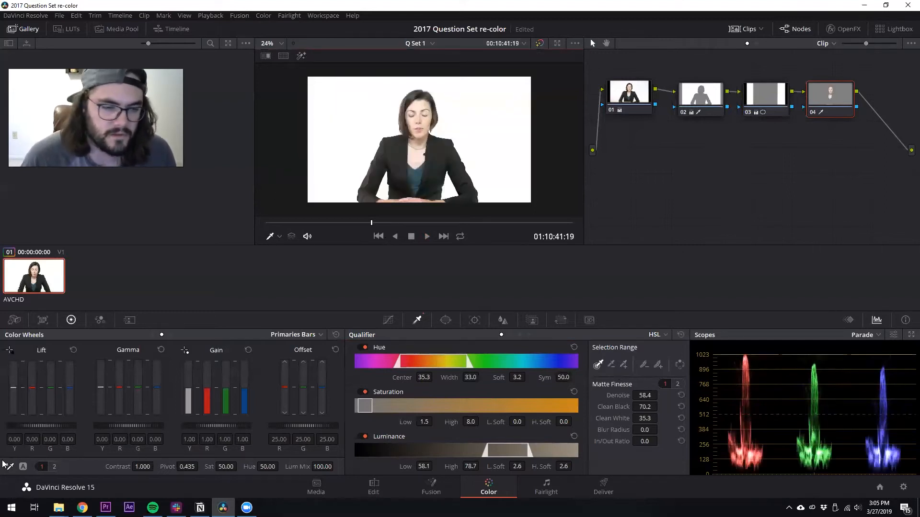
pyautogui.click(54, 467)
pyautogui.moveTo(243, 467); pyautogui.dragTo(254, 466)
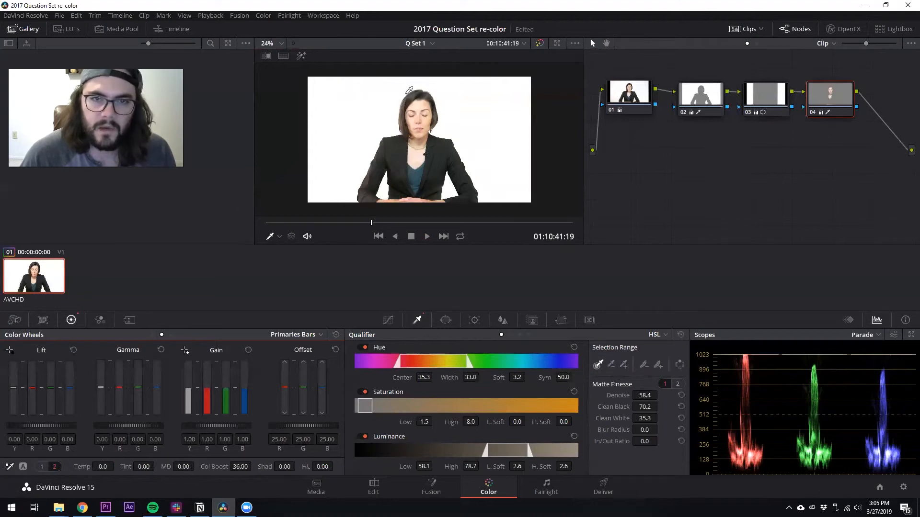
# Set the skin node's midtone detail to -6.00 and toggle the matte highlight to check the selection
pyautogui.scroll(2, 419, 103)
pyautogui.scroll(1, 418, 103)
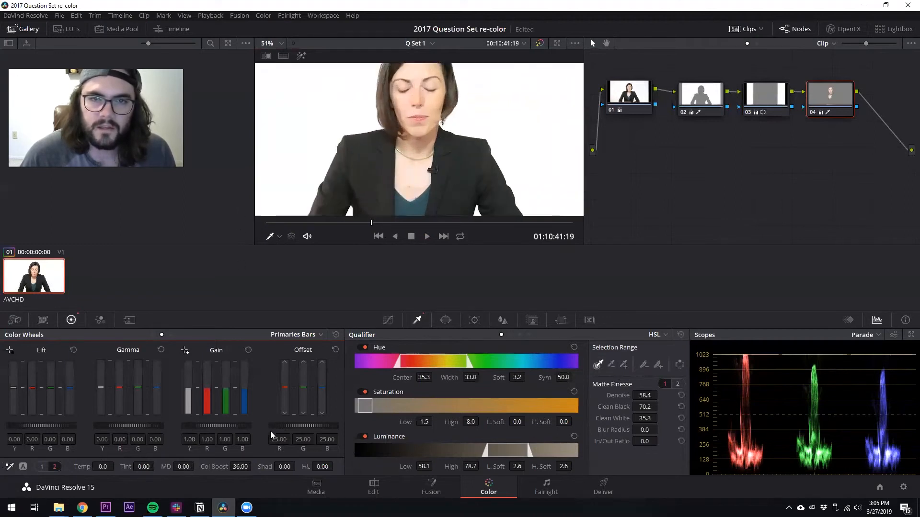
pyautogui.moveTo(184, 466); pyautogui.dragTo(181, 466)
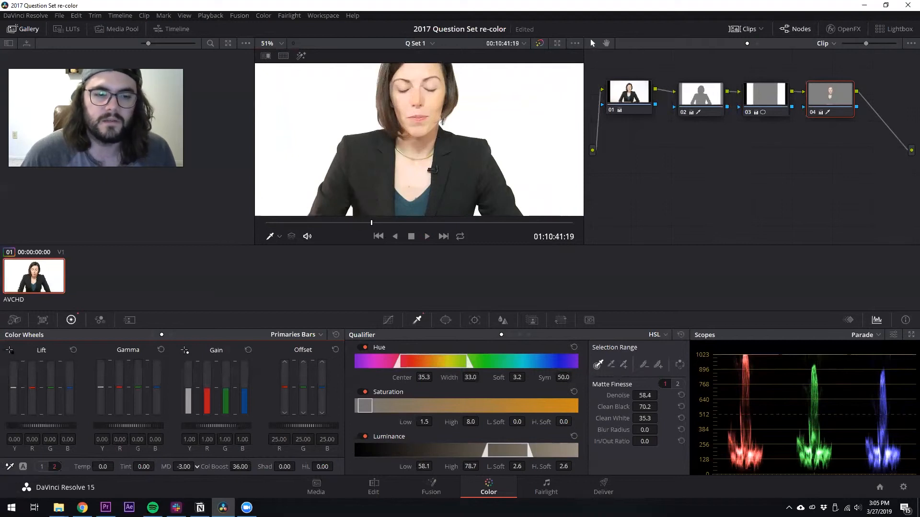
pyautogui.moveTo(184, 466); pyautogui.dragTo(182, 466)
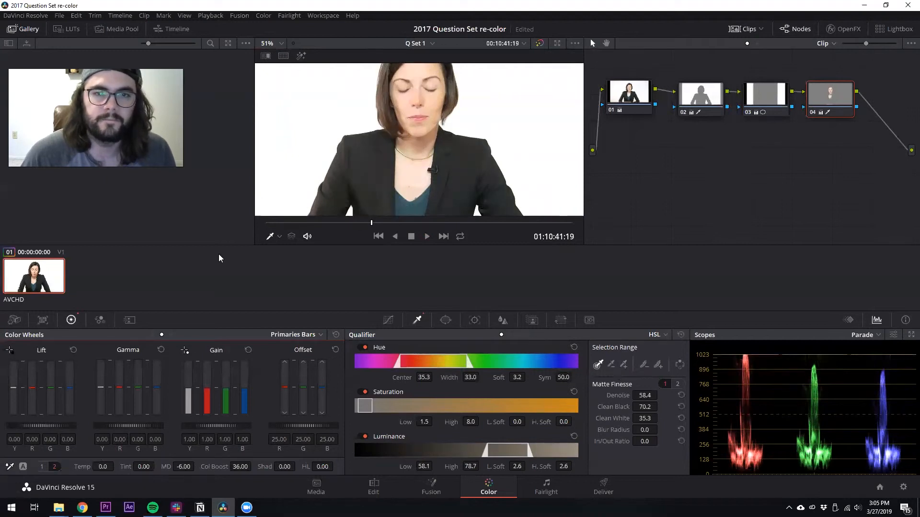
pyautogui.click(301, 56)
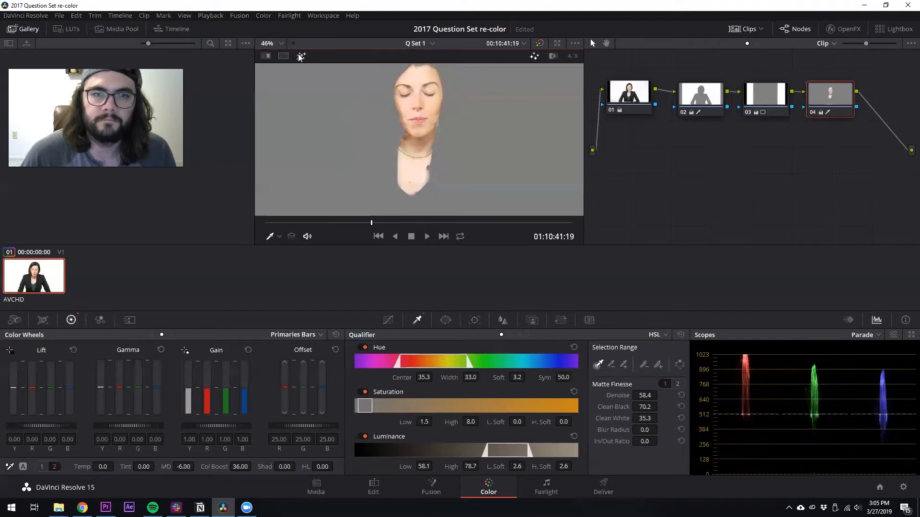
pyautogui.click(301, 56)
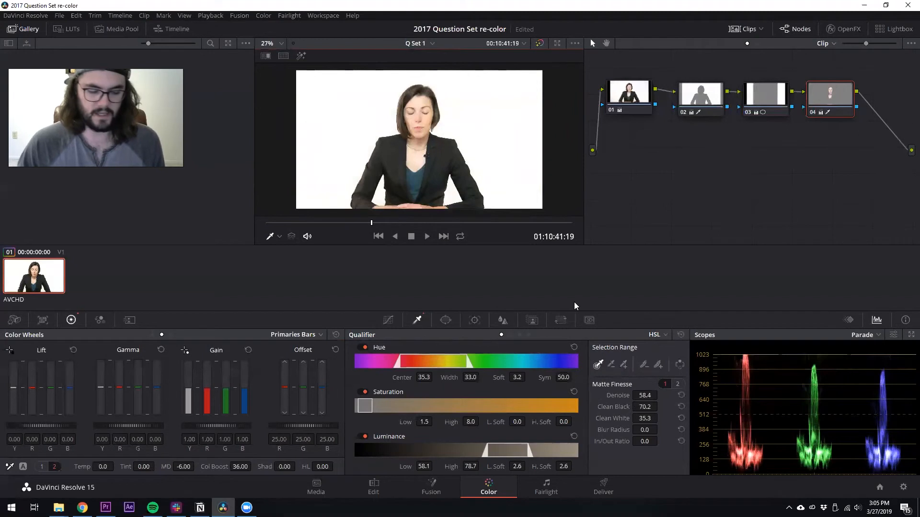
# Add an outside node and build a gentle S-curve in the custom curves for contrast
pyautogui.hotkey('alt', 'o')
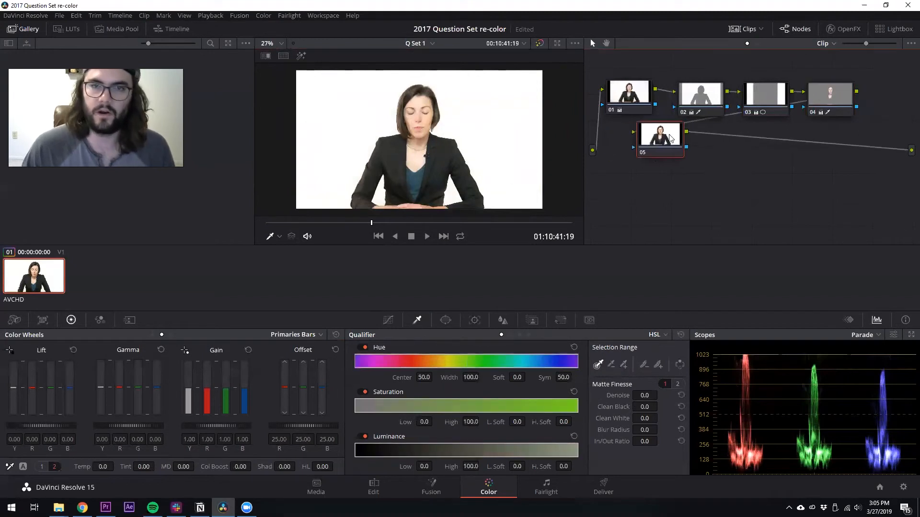
pyautogui.click(388, 320)
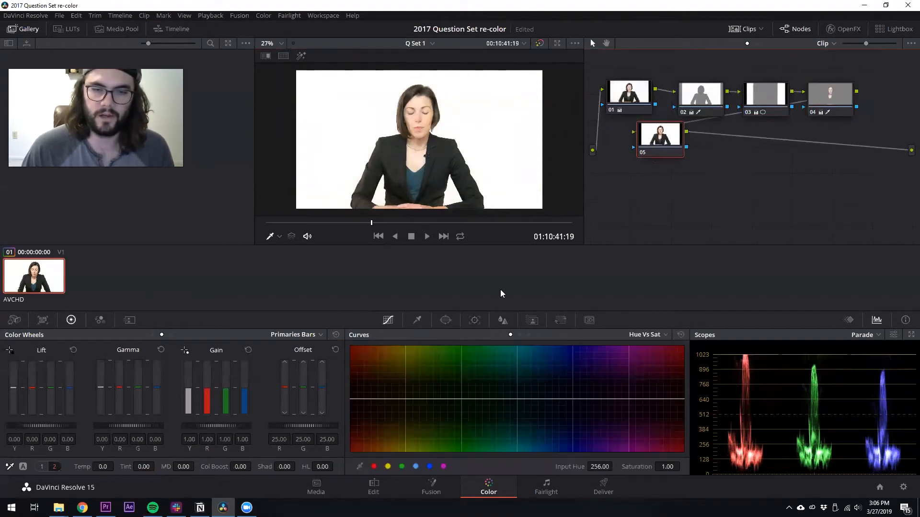
pyautogui.click(492, 335)
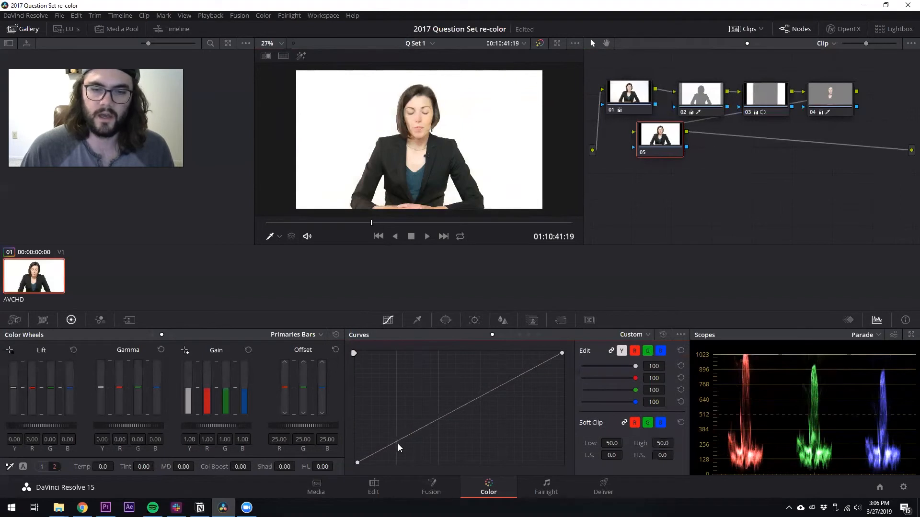
pyautogui.moveTo(397, 444); pyautogui.dragTo(399, 445)
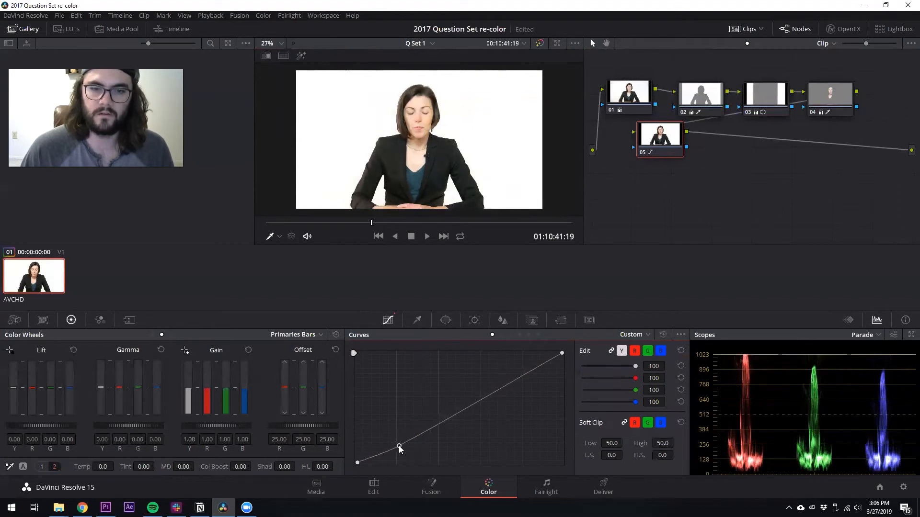
pyautogui.moveTo(524, 372); pyautogui.dragTo(522, 371)
pyautogui.moveTo(402, 445); pyautogui.dragTo(401, 446)
# Review the primary settings on the earlier nodes and reposition the outside node in the node graph
pyautogui.click(847, 89)
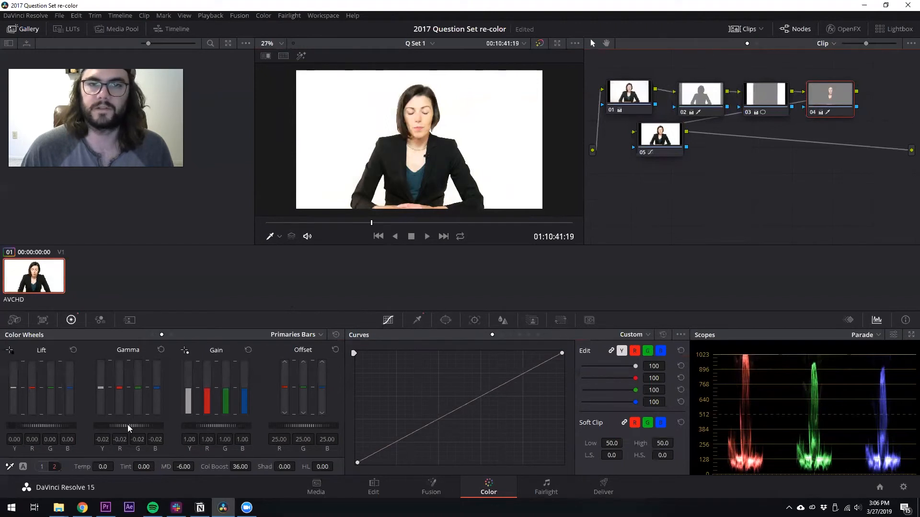
pyautogui.click(630, 101)
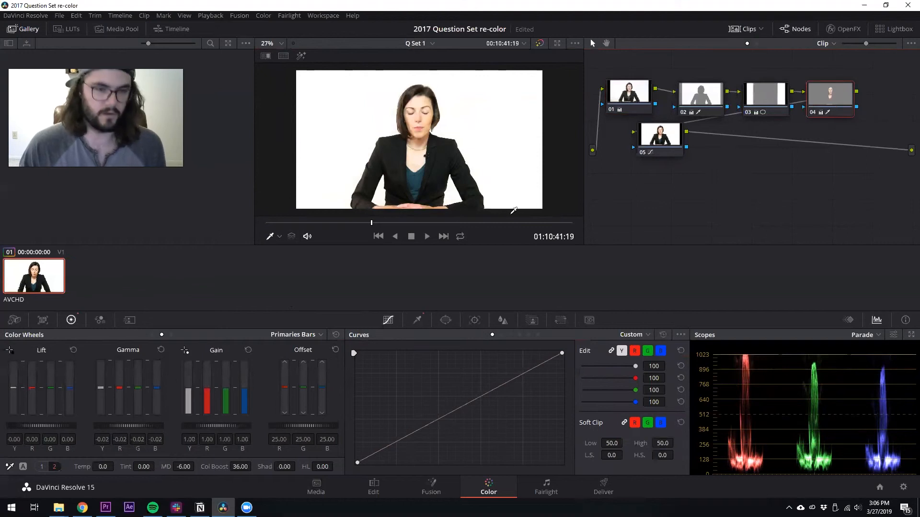
pyautogui.moveTo(621, 98); pyautogui.dragTo(618, 98)
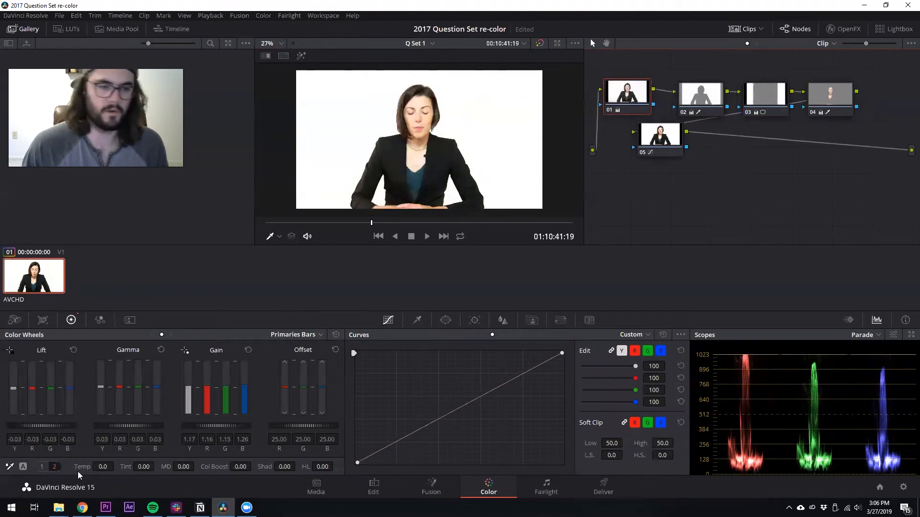
pyautogui.moveTo(138, 425); pyautogui.dragTo(136, 425)
pyautogui.moveTo(669, 138); pyautogui.dragTo(694, 146)
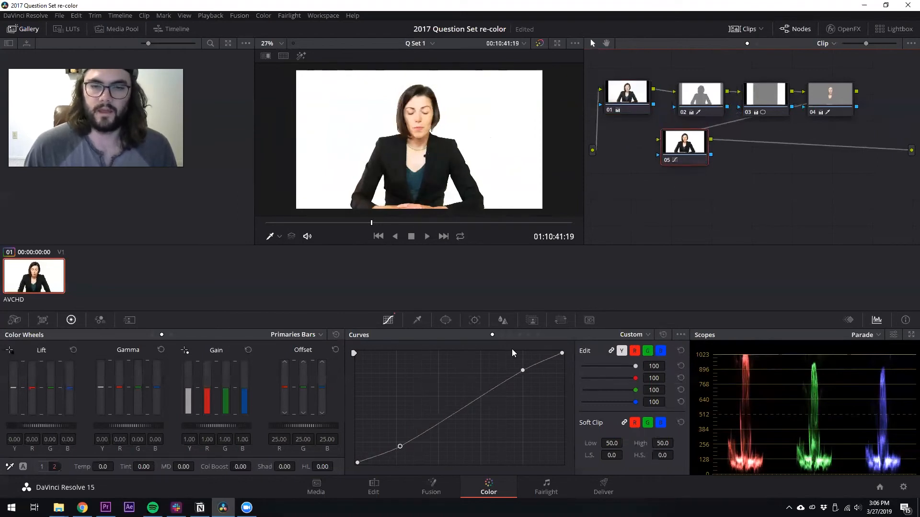
# In the Hue vs Sat curve, sample the face and raise the skin hue's saturation to about 1.08
pyautogui.click(510, 334)
pyautogui.click(421, 140)
pyautogui.moveTo(367, 400); pyautogui.dragTo(369, 398)
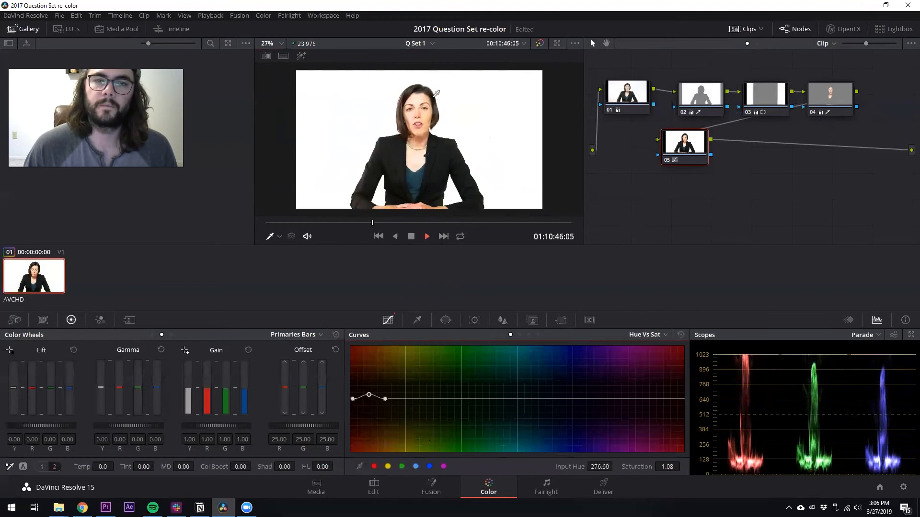
# Play back the clip and compare the graded image against the bypassed original
pyautogui.press('space')
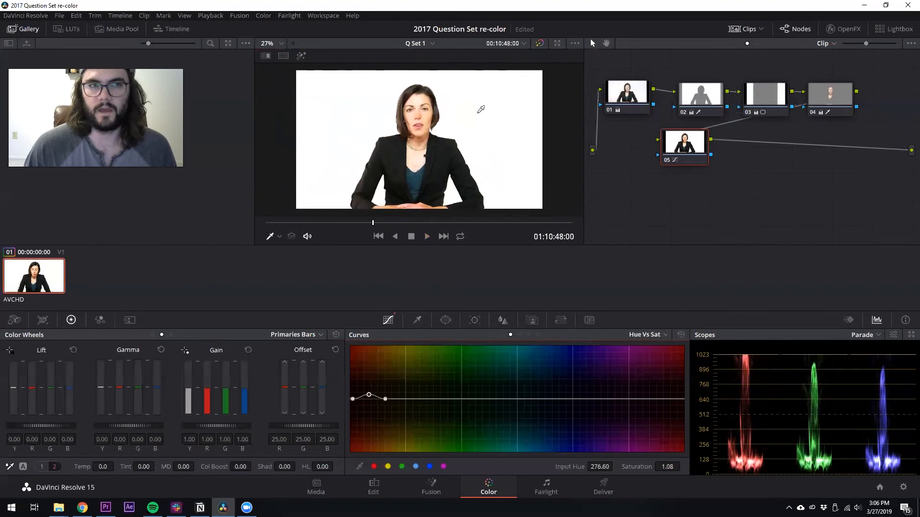
pyautogui.scroll(2, 437, 93)
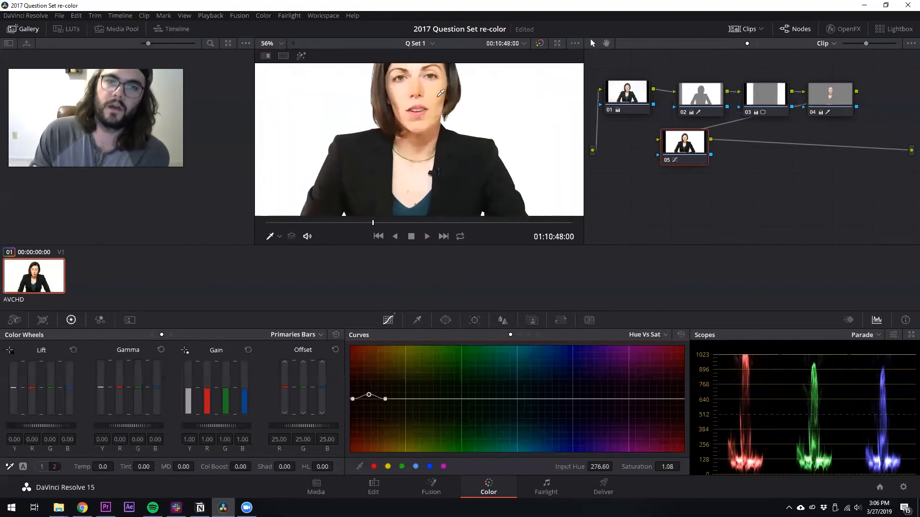
pyautogui.scroll(-2, 440, 93)
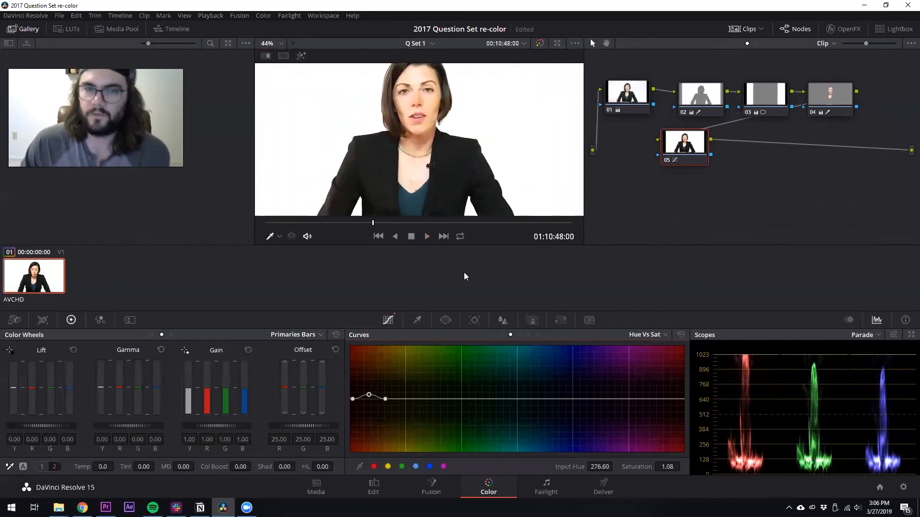
pyautogui.scroll(-2, 425, 137)
pyautogui.scroll(-1, 426, 137)
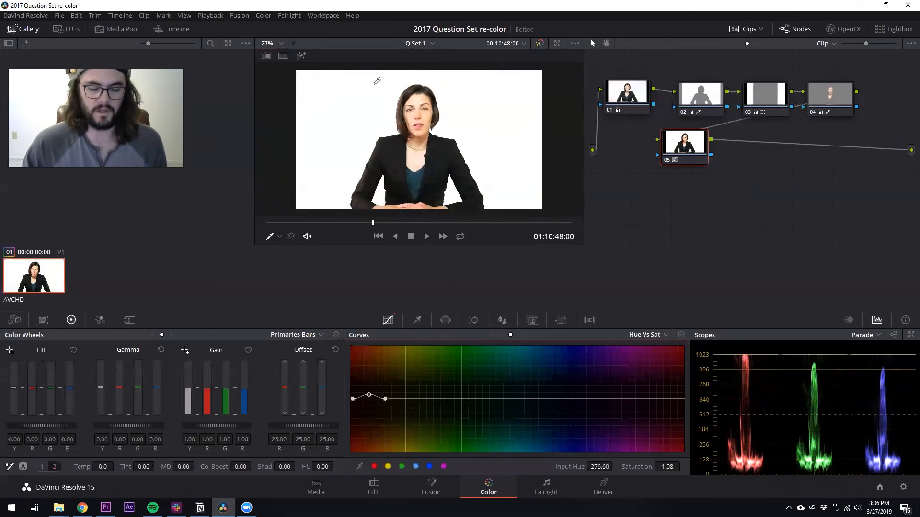
pyautogui.hotkey('alt', 'd')
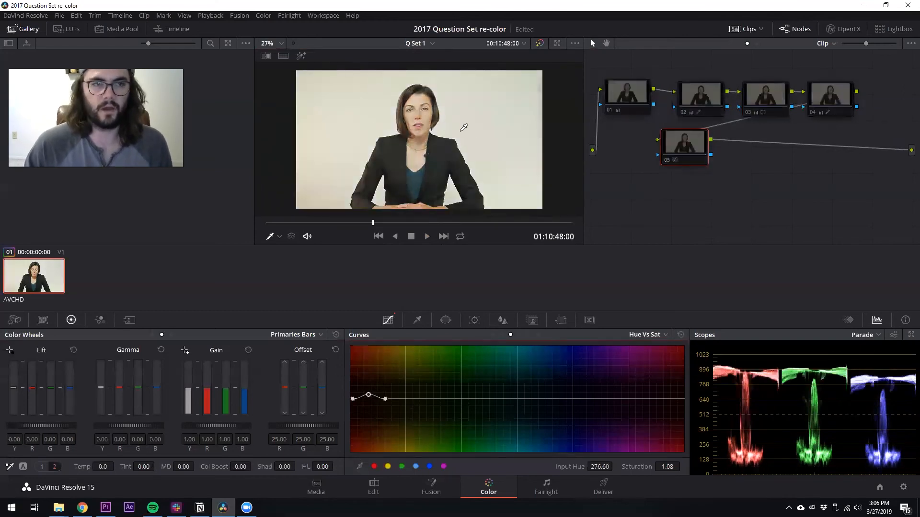
pyautogui.hotkey('alt', 'd')
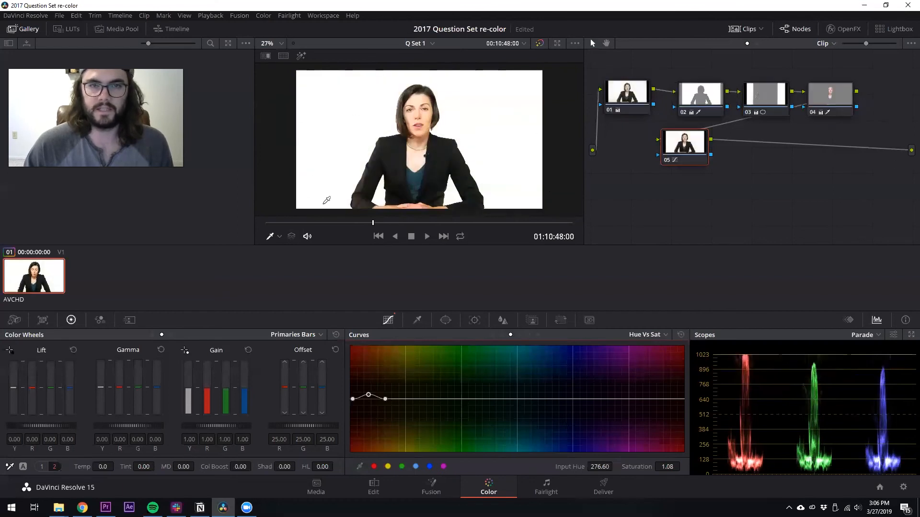
pyautogui.moveTo(375, 223); pyautogui.dragTo(369, 224)
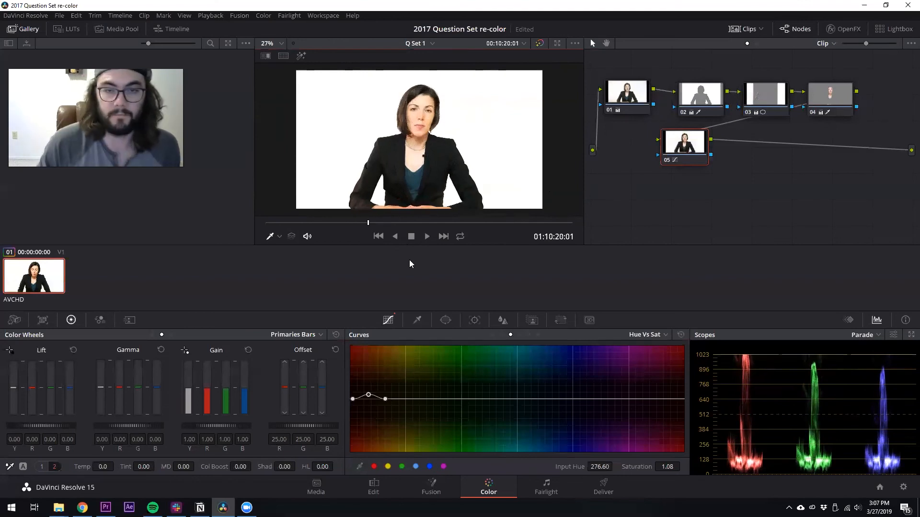